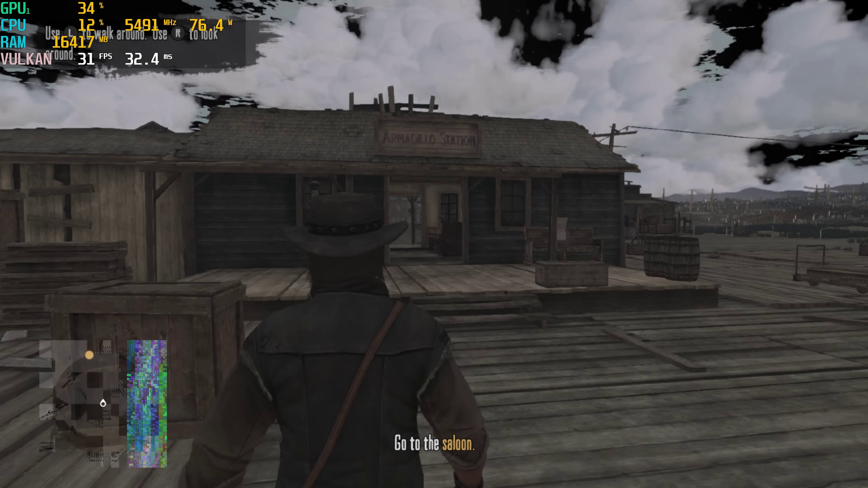
pyautogui.press('w')
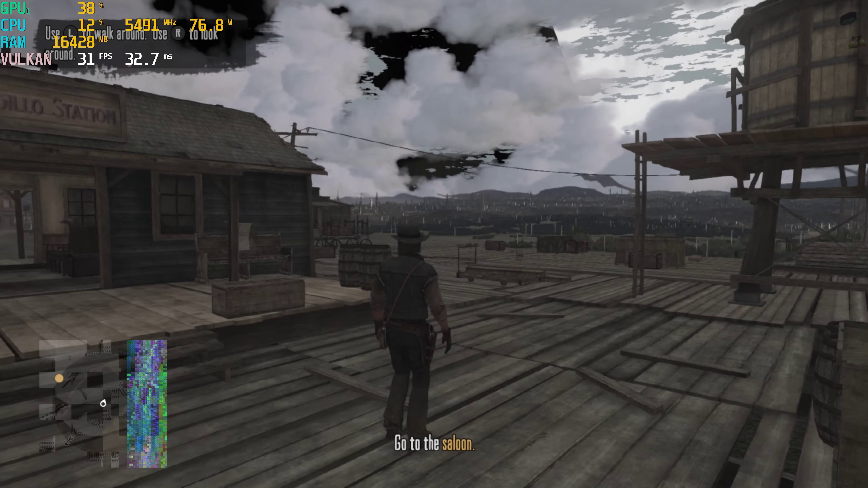
pyautogui.press('w')
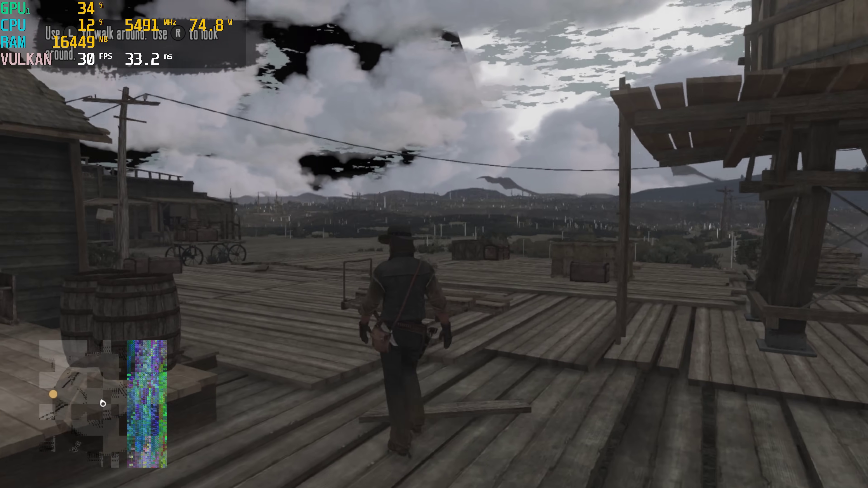
pyautogui.press('w')
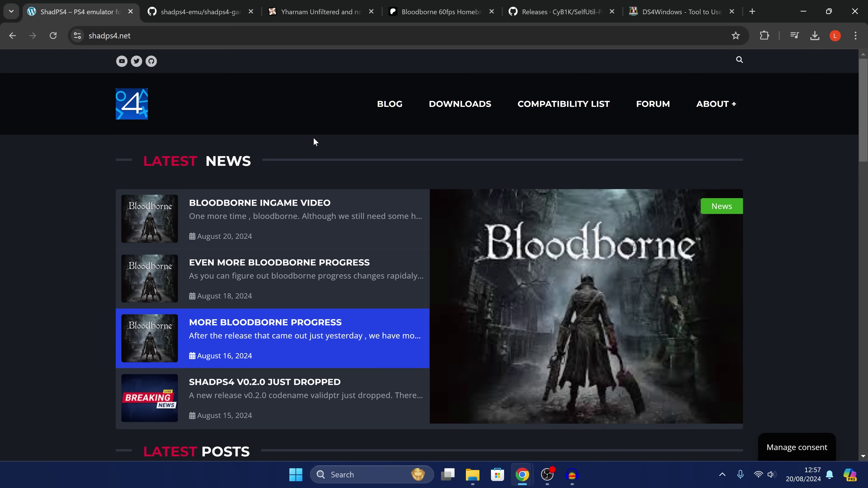
# Step: Open the shadPS4 GitHub repository linked from shadps4.net in a new tab and switch to it
pyautogui.rightClick(152, 61)
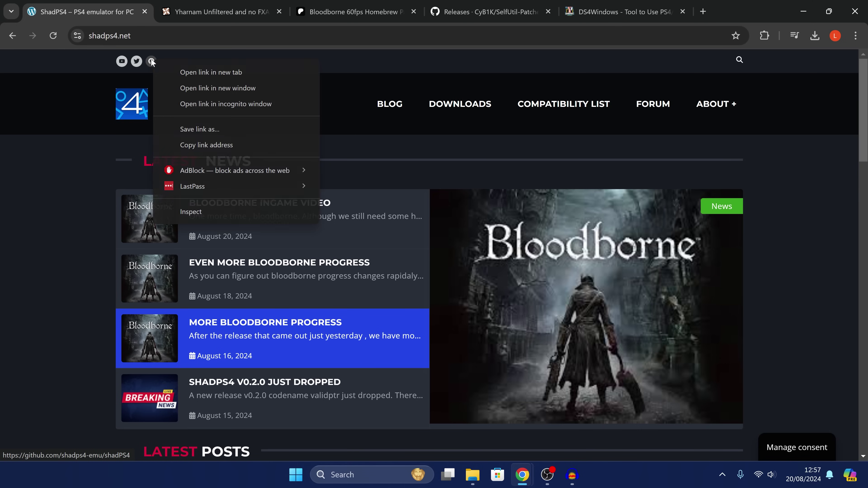
pyautogui.click(201, 72)
pyautogui.hotkey('ctrl', 'Tab')
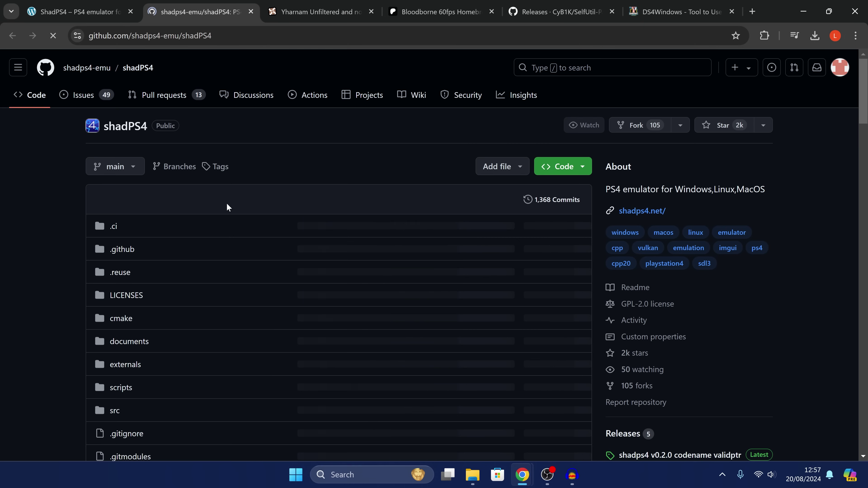
# Step: Open the latest release page, shadps4 v0.2.0 codename validptr, and highlight its version in the title
pyautogui.scroll(-1, 441, 308)
pyautogui.scroll(-5, 441, 308)
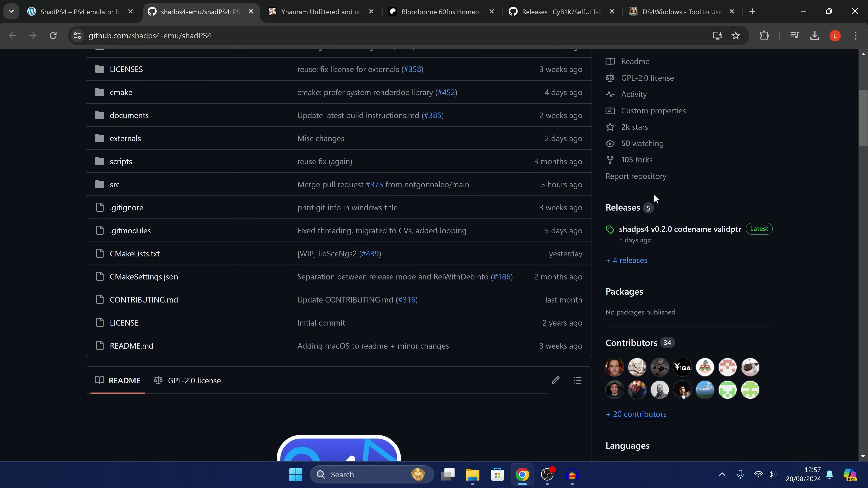
pyautogui.click(661, 232)
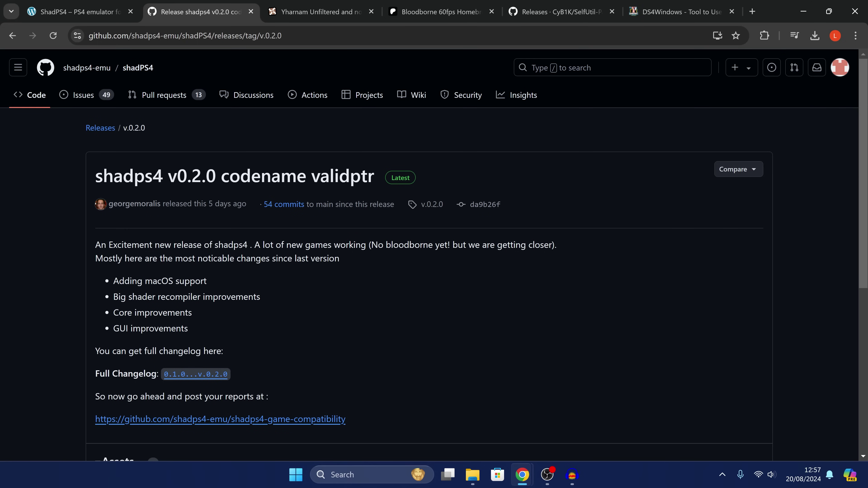
pyautogui.moveTo(95, 185); pyautogui.dragTo(216, 176)
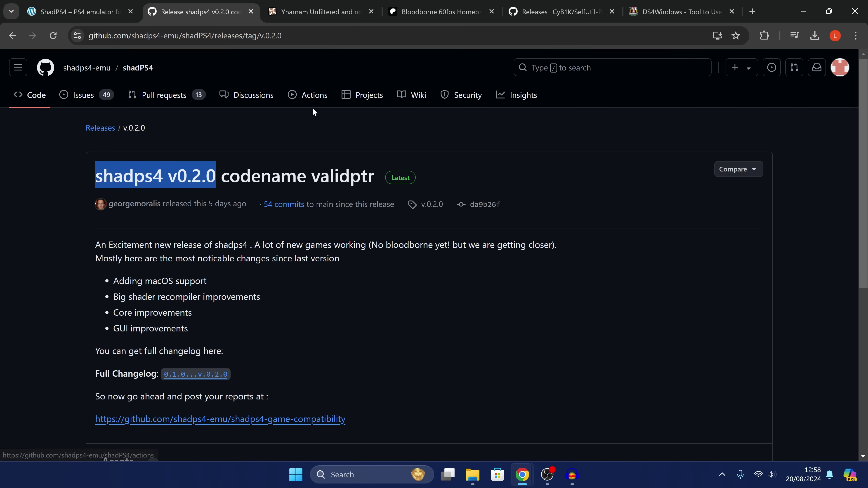
# Step: Open the repository's GitHub Actions and list the Windows-Qt workflow runs
pyautogui.click(306, 103)
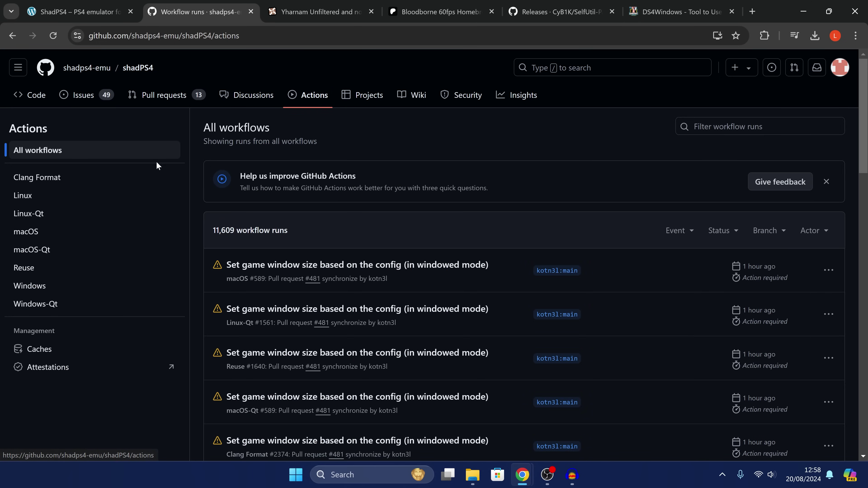
pyautogui.scroll(-1, 216, 180)
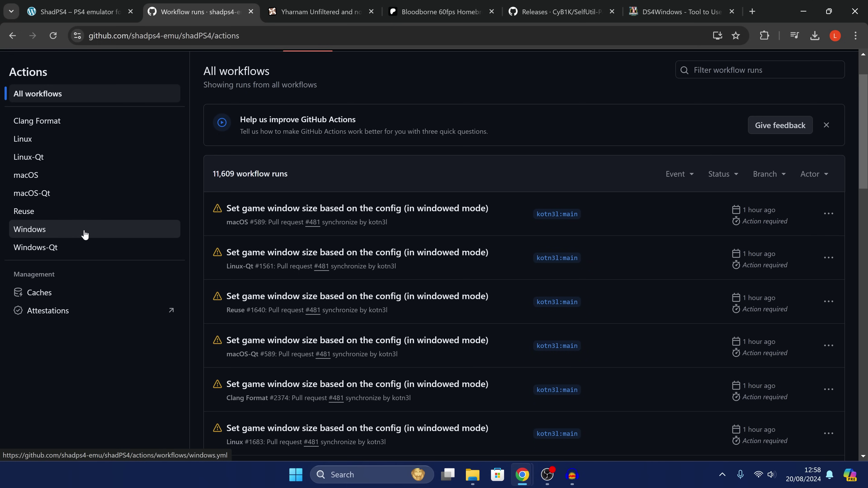
pyautogui.click(52, 248)
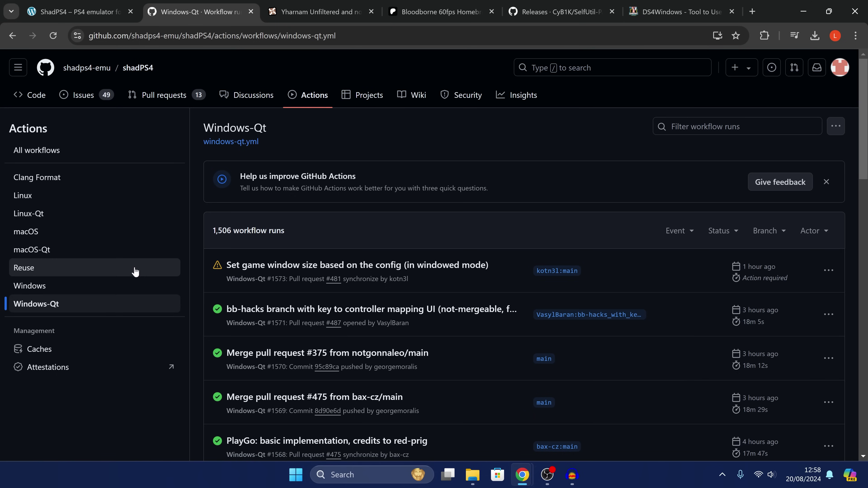
pyautogui.scroll(-2, 632, 194)
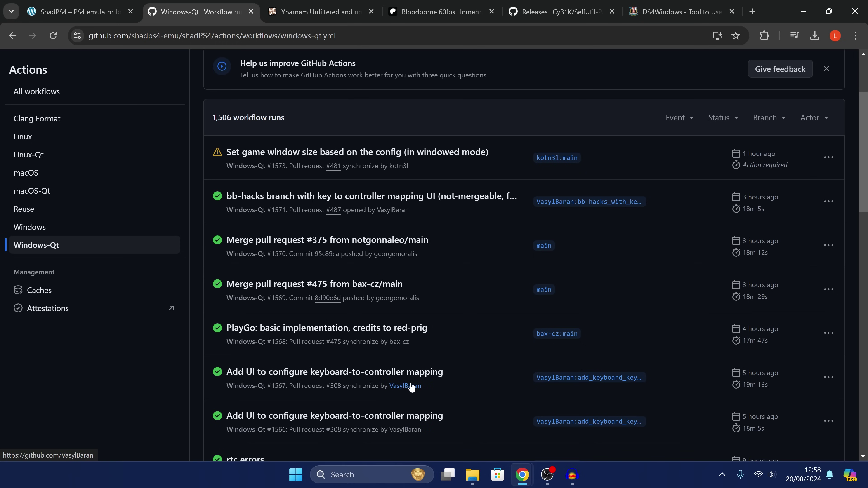
# Step: Open the bb-hacks branch run with key to controller mapping UI and download its shadps4-win64-qt artifact
pyautogui.scroll(1, 414, 392)
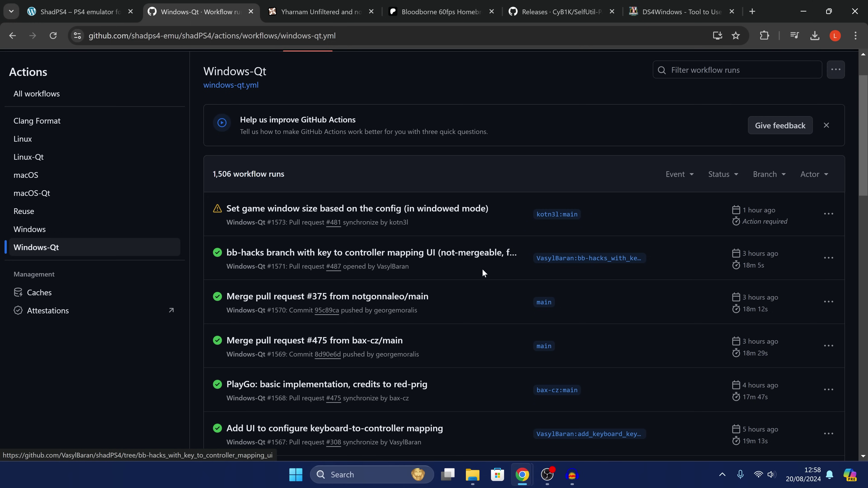
pyautogui.click(422, 253)
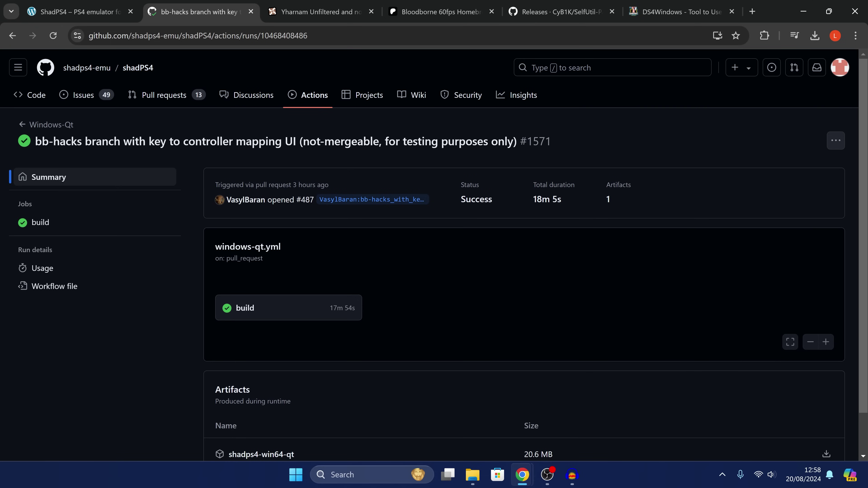
pyautogui.scroll(-1, 547, 364)
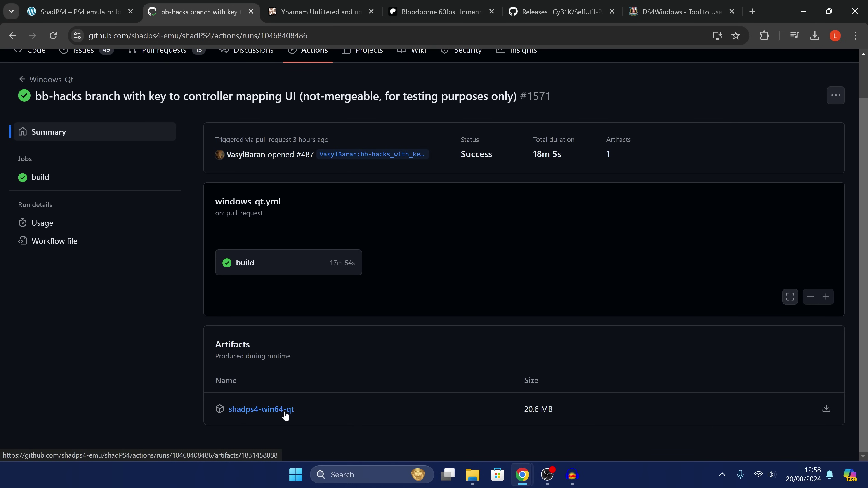
pyautogui.click(827, 410)
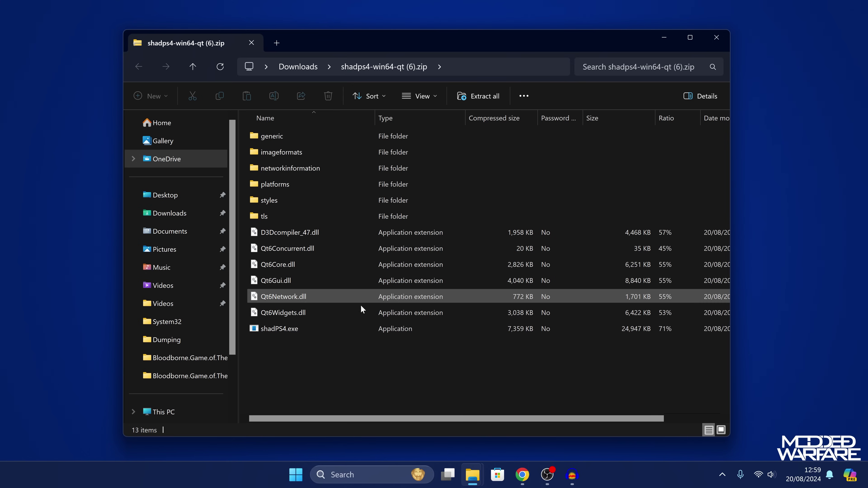
# Step: Extract all files from the downloaded shadps4-win64-qt archive into the ShadPS4 folder on the desktop
pyautogui.moveTo(340, 358); pyautogui.dragTo(355, 127)
pyautogui.moveTo(353, 43); pyautogui.dragTo(540, 206)
pyautogui.moveTo(483, 326); pyautogui.dragTo(496, 133)
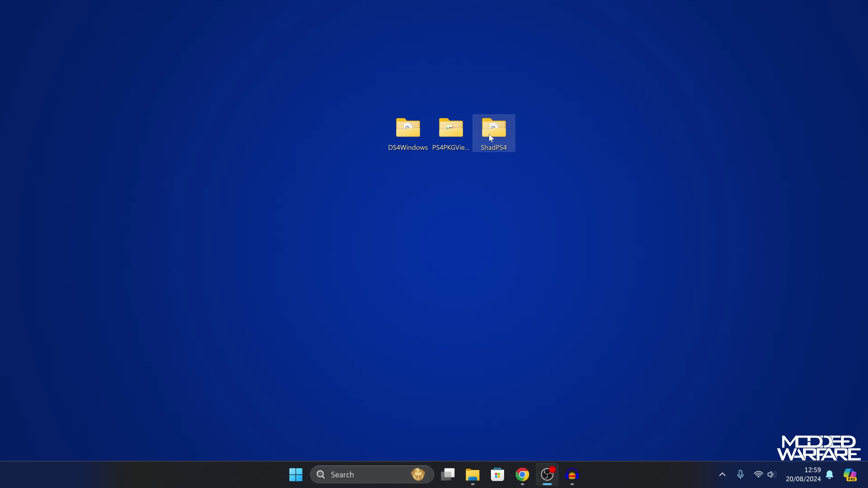
# Step: Launch shadPS4.exe from the ShadPS4 desktop folder and allow it to run despite the SmartScreen block
pyautogui.doubleClick(491, 138)
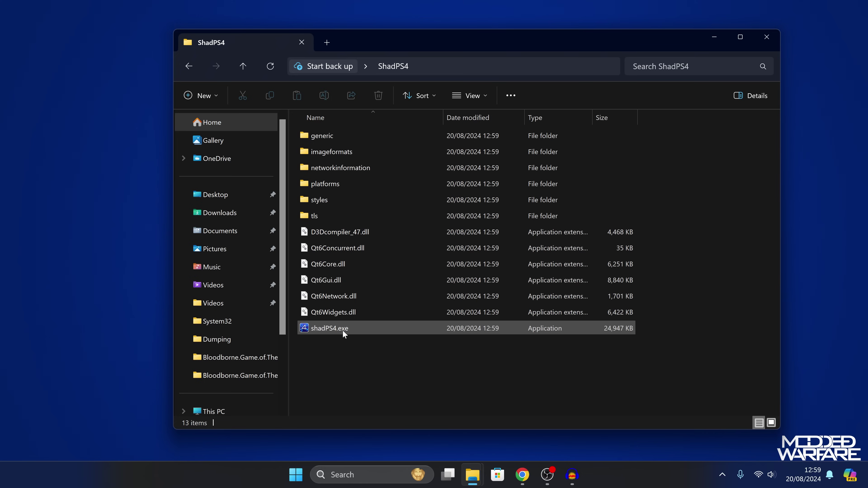
pyautogui.click(367, 328)
pyautogui.doubleClick(358, 325)
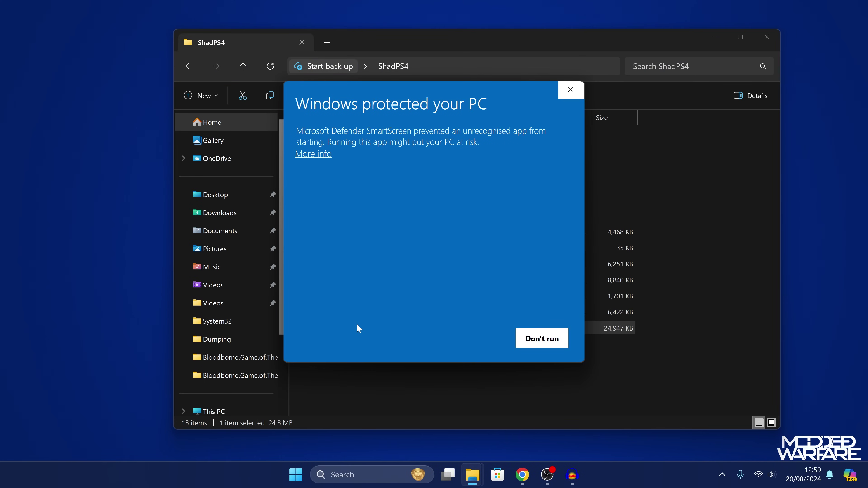
pyautogui.click(334, 153)
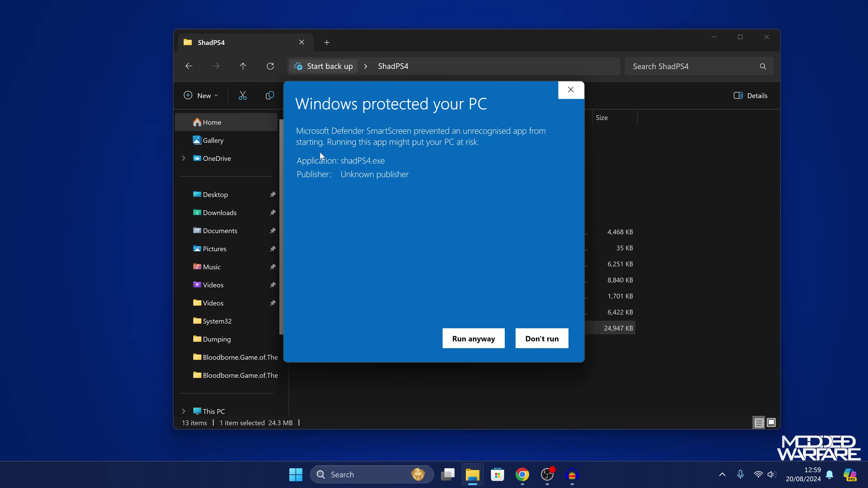
pyautogui.click(463, 340)
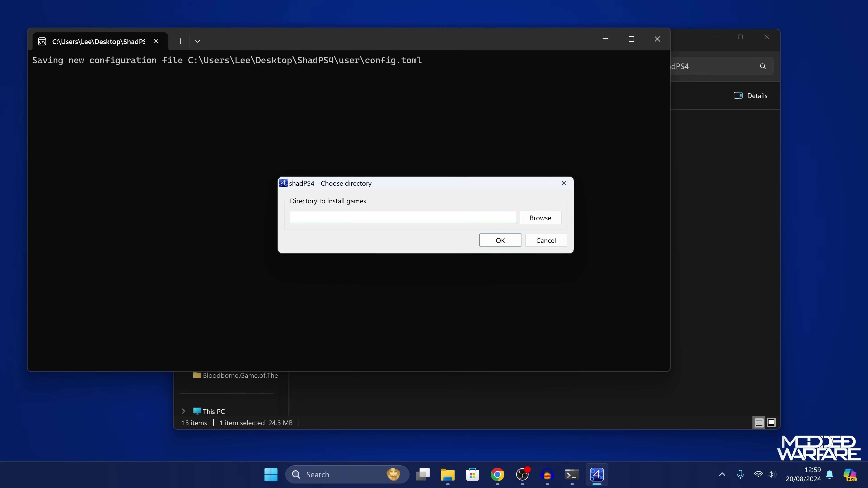
# Step: Copy the path of the PS4Games folder on the Data (D:) drive
pyautogui.moveTo(390, 187); pyautogui.dragTo(376, 188)
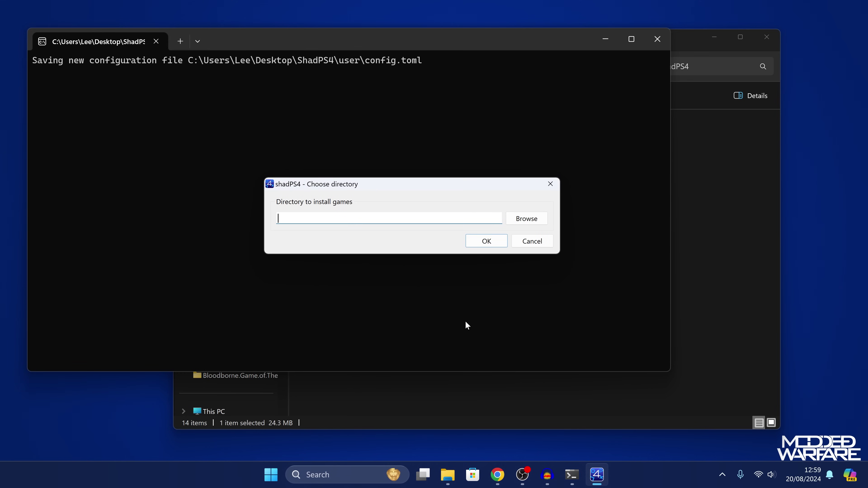
pyautogui.click(448, 475)
pyautogui.click(284, 171)
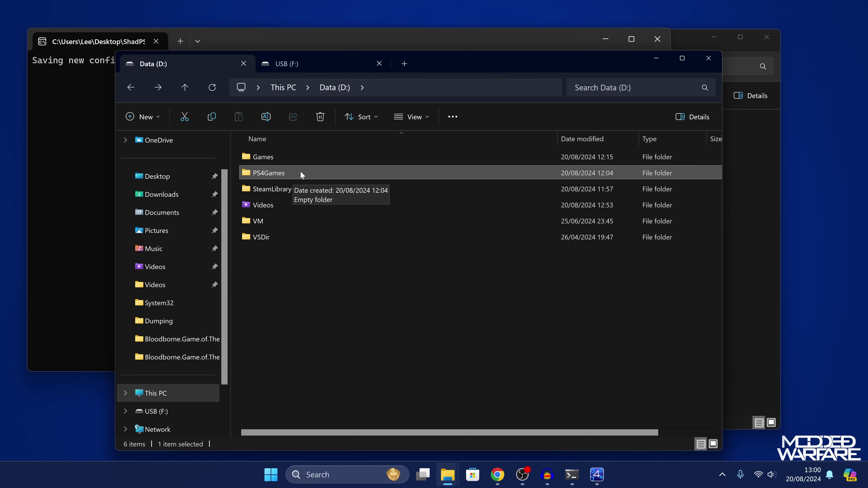
pyautogui.rightClick(294, 172)
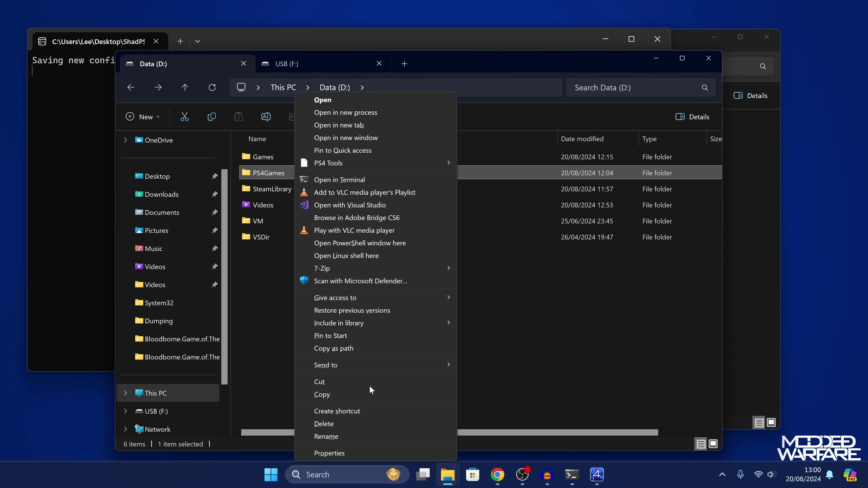
pyautogui.click(339, 348)
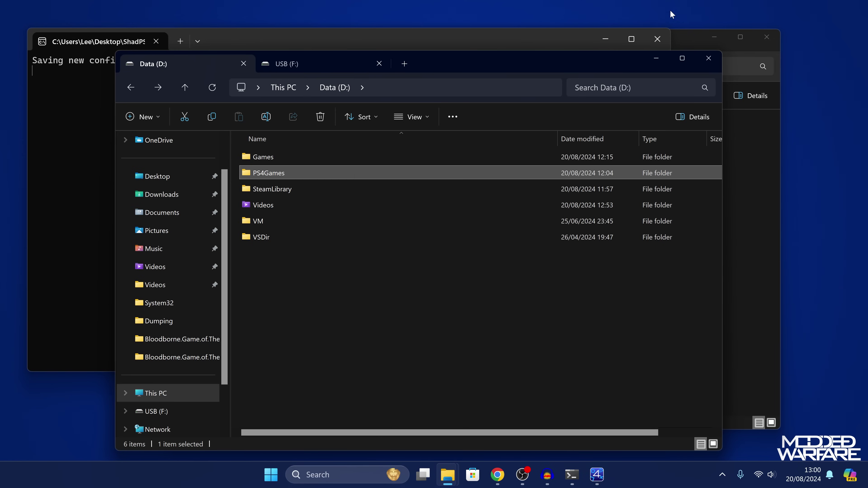
# Step: Set the directory to install games to D:\PS4Games, without quotation marks, and confirm it
pyautogui.click(656, 58)
pyautogui.write('"D:\\PS4Games"')
pyautogui.press('BackSpace')
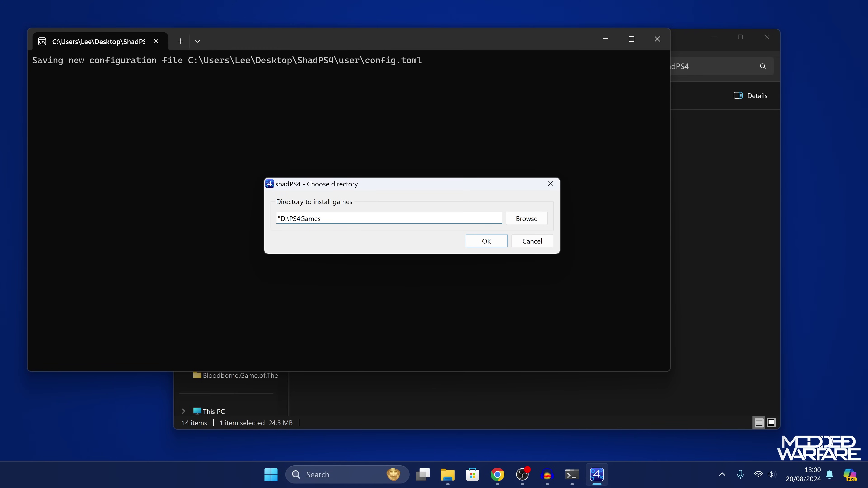
pyautogui.press('Home')
pyautogui.press('Delete')
pyautogui.click(483, 242)
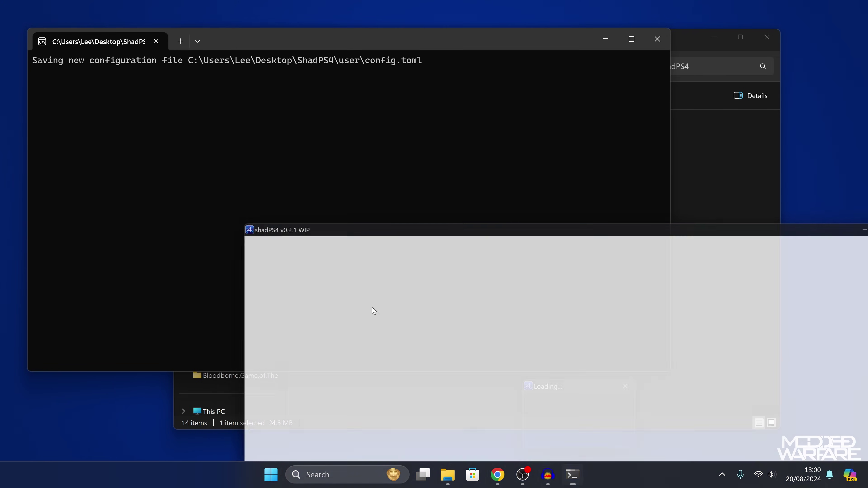
# Step: Reposition the shadPS4 main window, then minimize it together with its console and the ShadPS4 folder window
pyautogui.moveTo(478, 228); pyautogui.dragTo(324, 36)
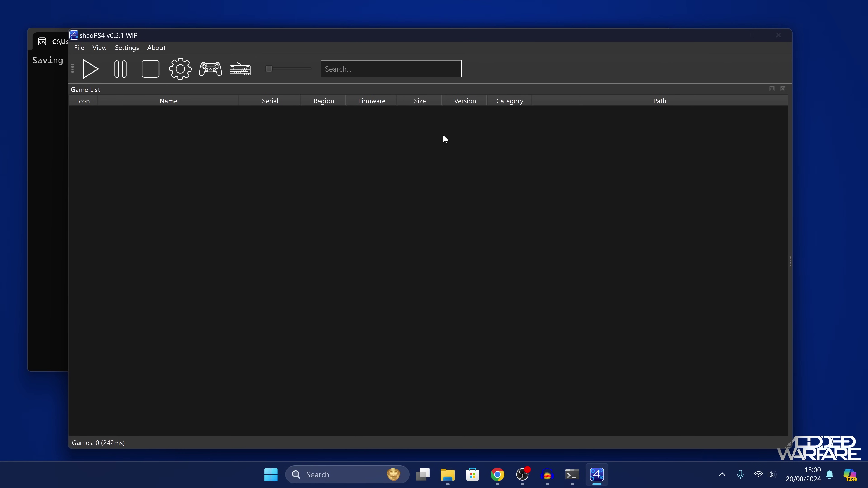
pyautogui.moveTo(620, 36); pyautogui.dragTo(616, 48)
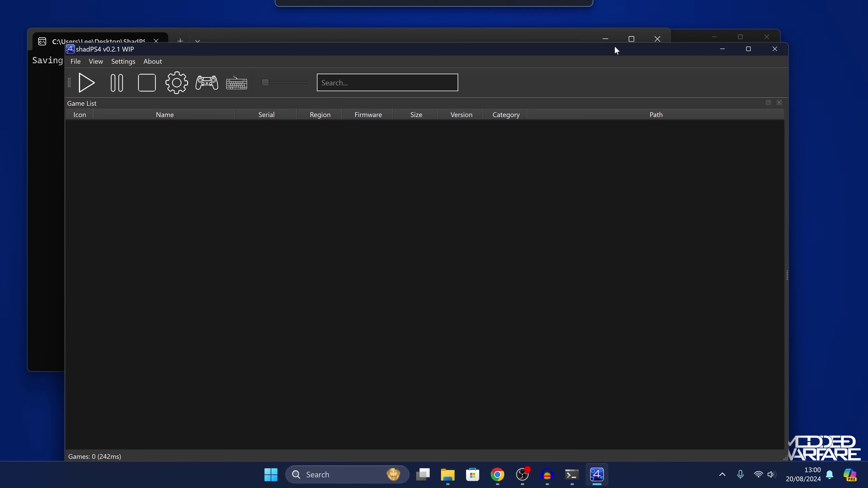
pyautogui.click(724, 48)
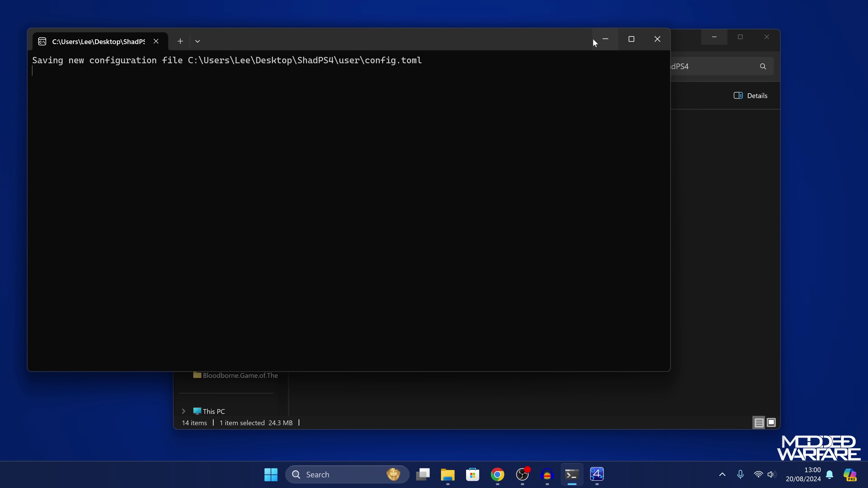
pyautogui.click(605, 39)
pyautogui.click(709, 38)
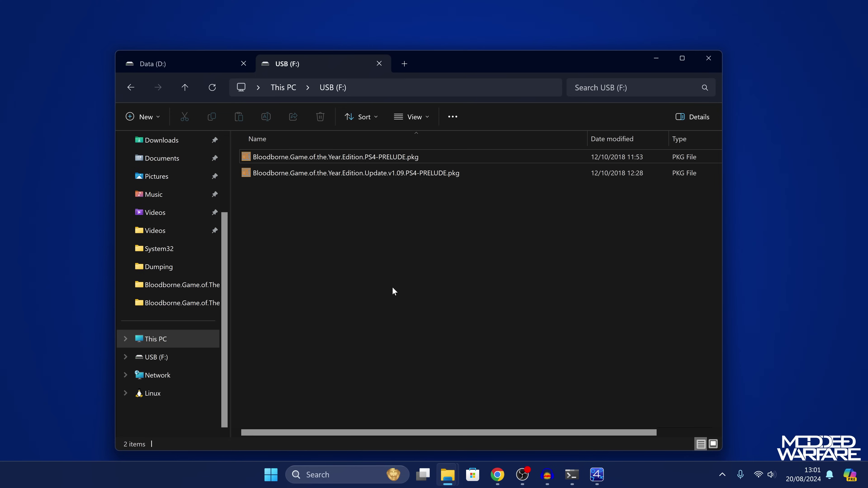
# Step: Move the USB (F:) window with the Bloodborne packages aside and launch PS4PKGViewer.exe from its desktop folder, minimizing that folder
pyautogui.moveTo(350, 206); pyautogui.dragTo(461, 100)
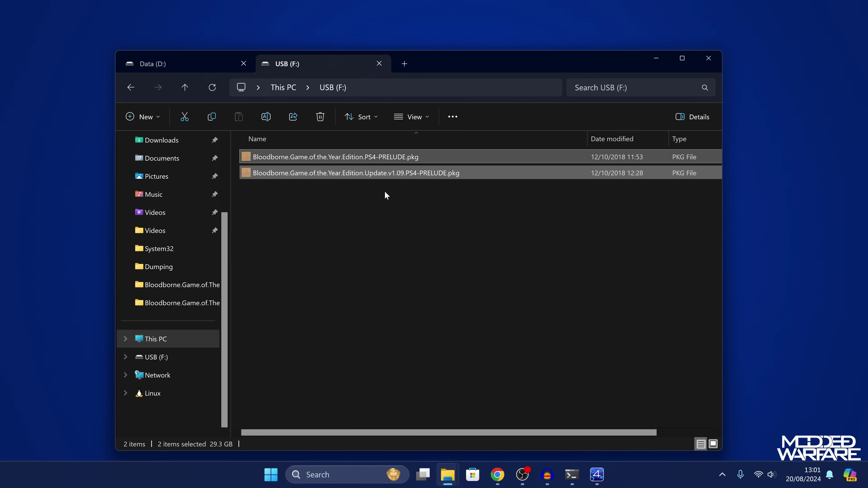
pyautogui.click(395, 198)
pyautogui.moveTo(511, 71); pyautogui.dragTo(491, 240)
pyautogui.doubleClick(449, 126)
pyautogui.click(291, 106)
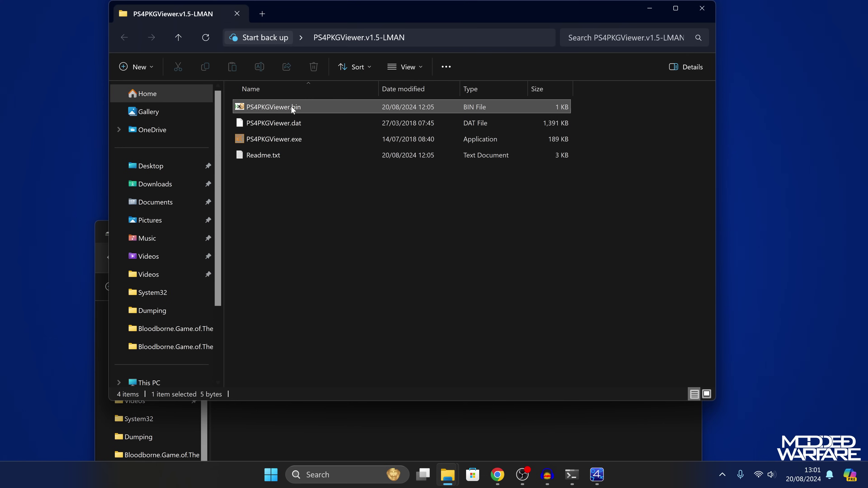
pyautogui.click(292, 136)
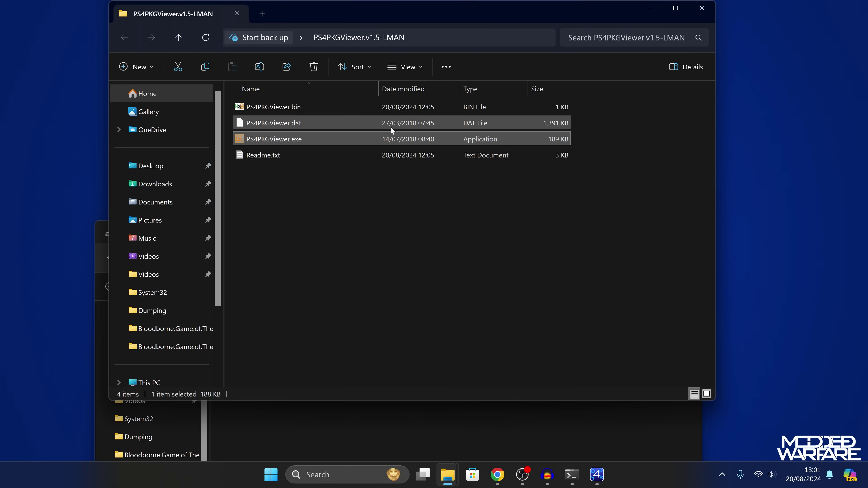
pyautogui.doubleClick(383, 137)
pyautogui.click(650, 8)
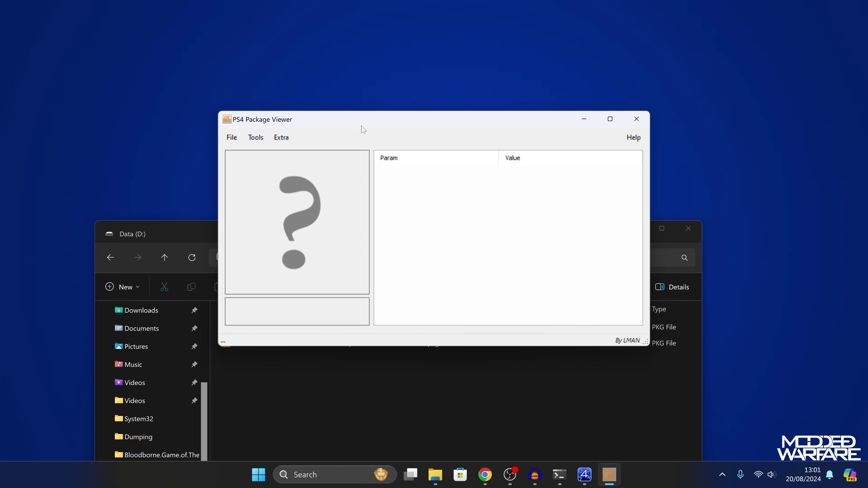
# Step: Load the Bloodborne.Game.of.the.Year.Edition.PS4-PRELUDE.pkg package from the USB (F:) drive into PS4 Package Viewer and reposition its window
pyautogui.moveTo(364, 130); pyautogui.dragTo(514, 92)
pyautogui.click(362, 327)
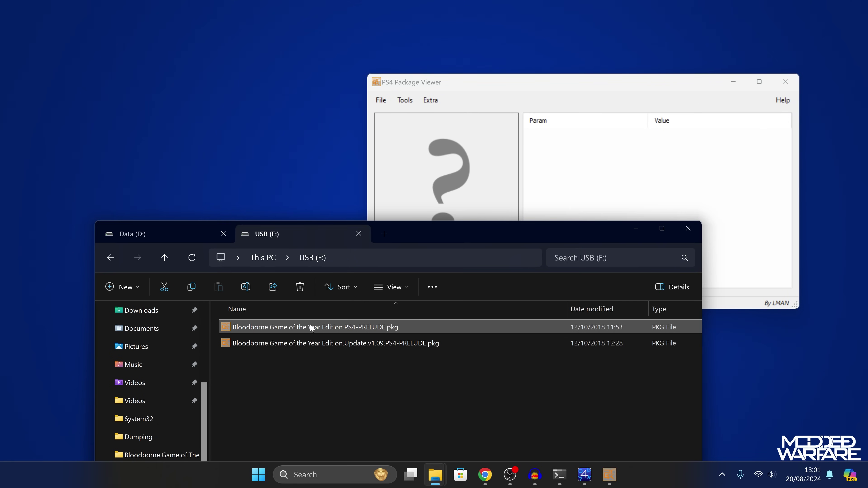
pyautogui.moveTo(310, 327); pyautogui.dragTo(572, 180)
pyautogui.moveTo(594, 83); pyautogui.dragTo(432, 59)
# Step: Check the TITLE_ID parameter of the base game package and close PS4 Package Viewer
pyautogui.click(269, 74)
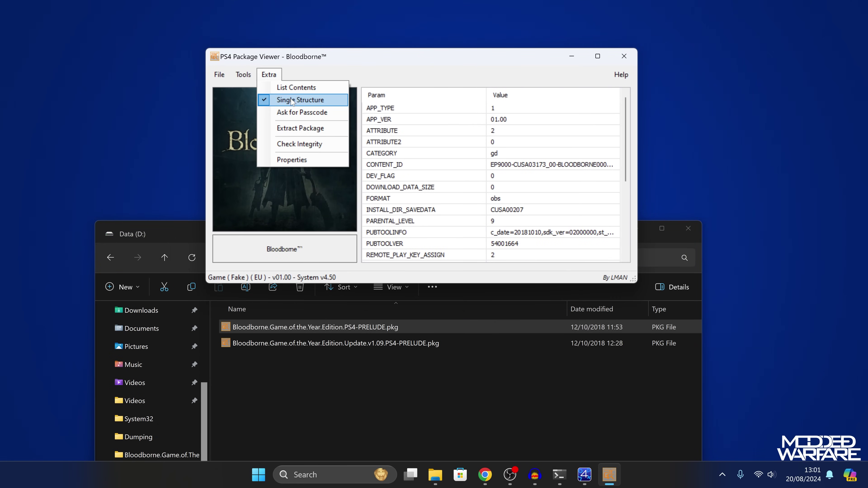
pyautogui.click(443, 69)
pyautogui.moveTo(626, 137); pyautogui.dragTo(642, 207)
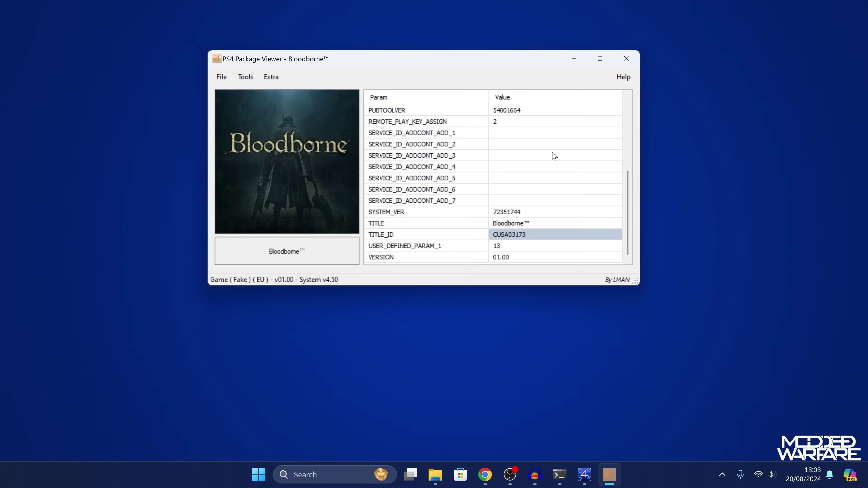
pyautogui.click(397, 236)
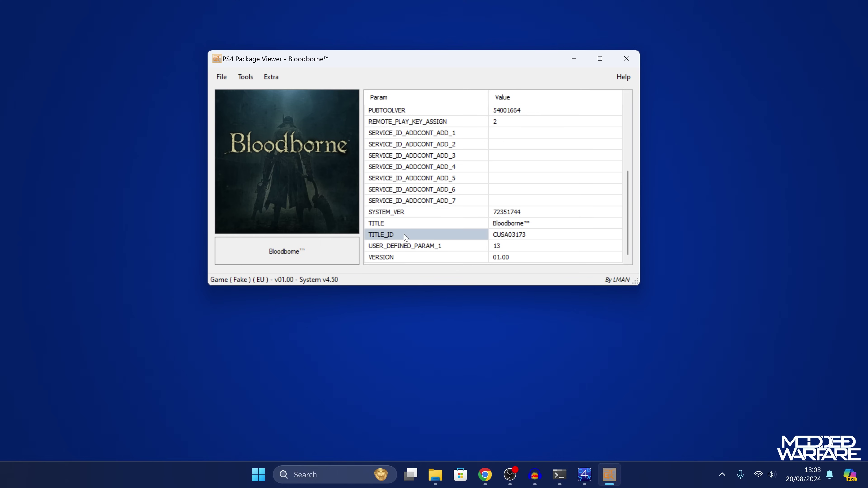
pyautogui.click(525, 236)
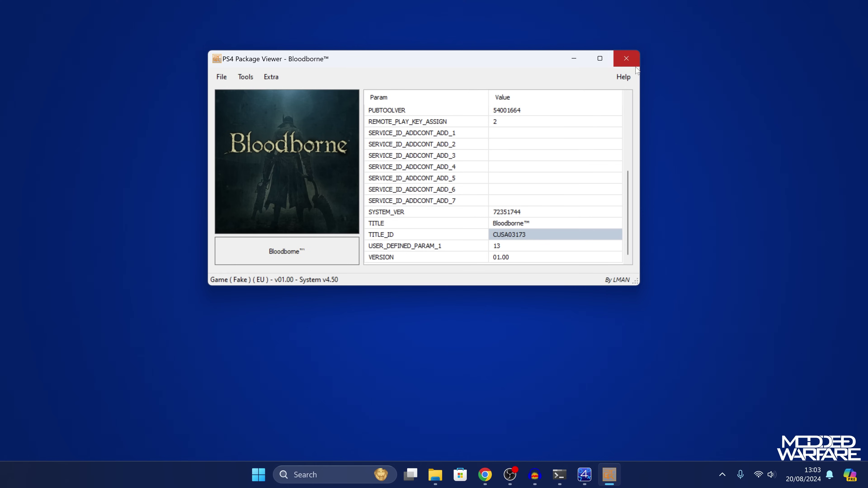
pyautogui.click(626, 59)
# Step: Inspect the TITLE_ID of Bloodborne.Game.of.the.Year.Edition.Update.v1.09.PS4-PRELUDE.pkg in PS4 Package Viewer and close the viewer
pyautogui.hotkey('alt', 'Tab')
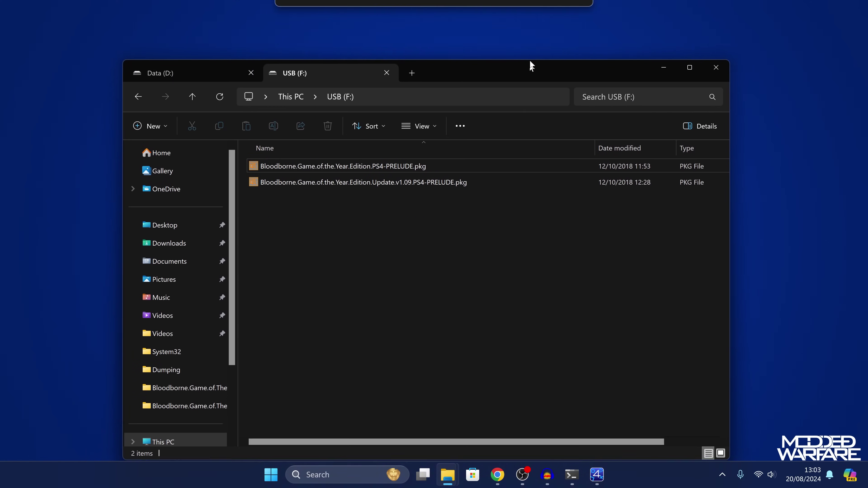
pyautogui.click(425, 161)
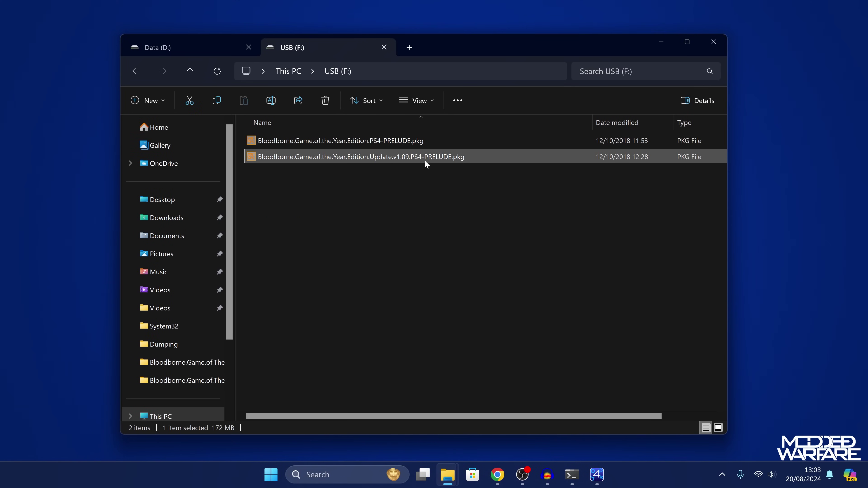
pyautogui.doubleClick(403, 159)
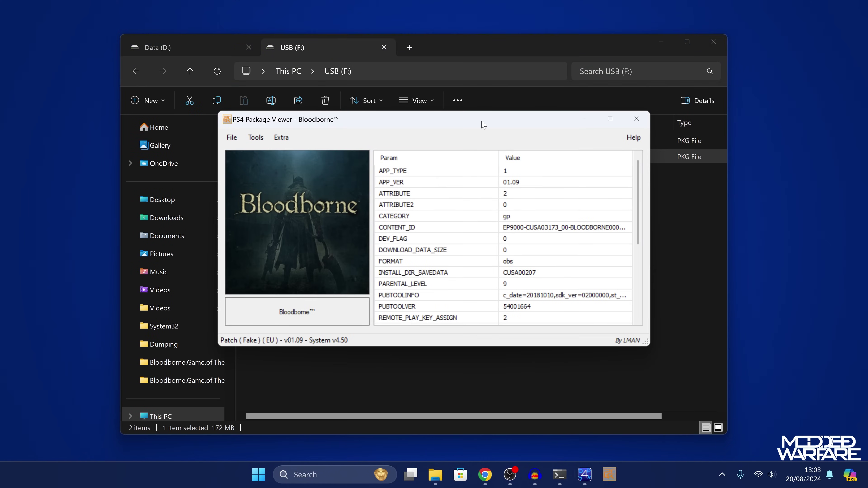
pyautogui.moveTo(475, 125); pyautogui.dragTo(464, 118)
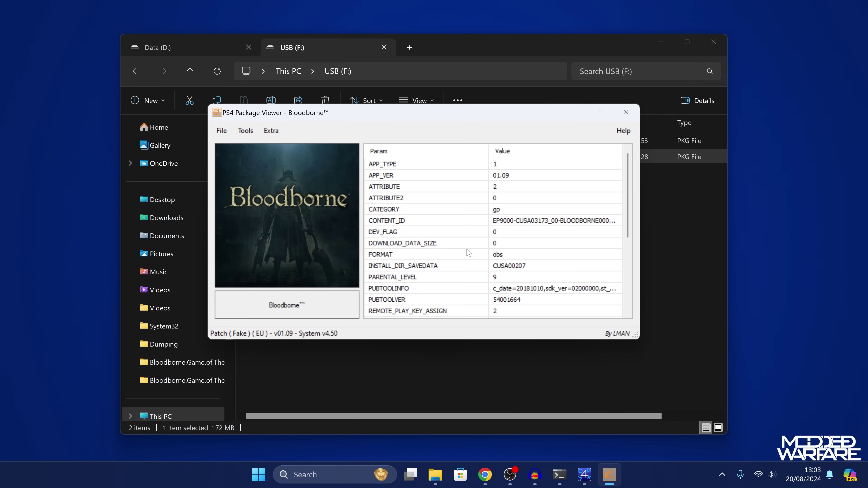
pyautogui.scroll(-4, 474, 253)
pyautogui.click(504, 290)
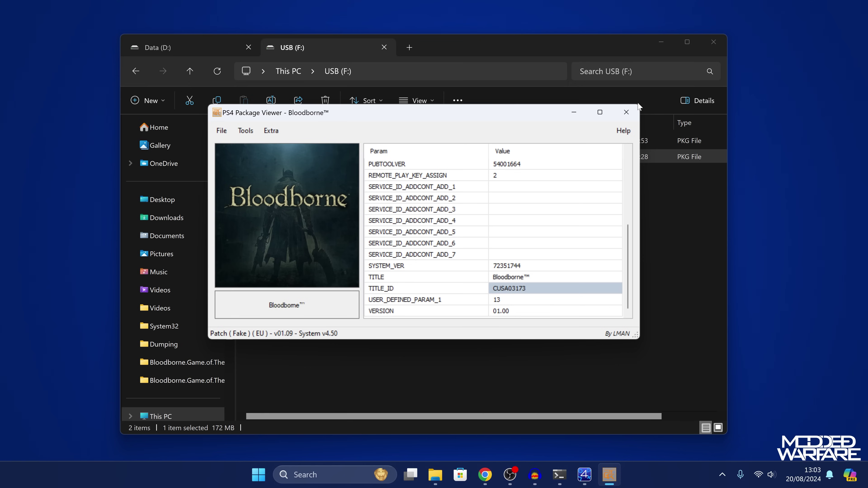
pyautogui.click(627, 112)
# Step: Select both Bloodborne packages, minimize the USB (F:) window, and bring up and reposition the shadPS4 main window
pyautogui.hotkey('ctrl', 'a')
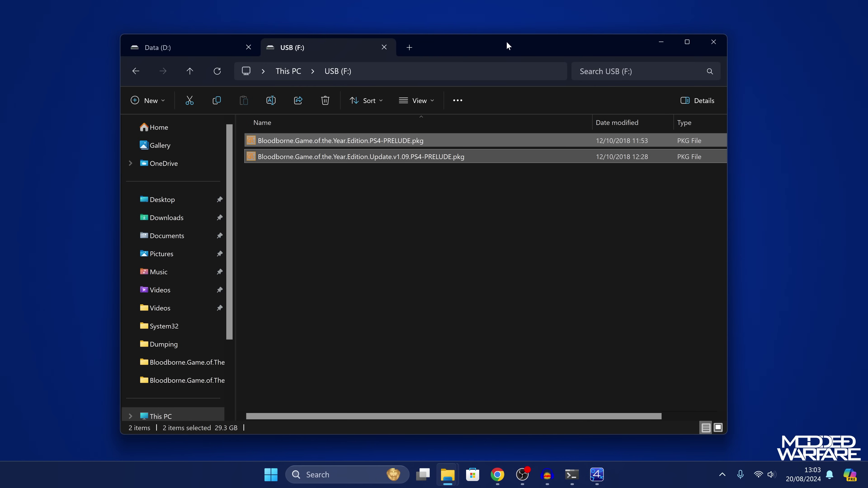
pyautogui.moveTo(509, 45); pyautogui.dragTo(533, 72)
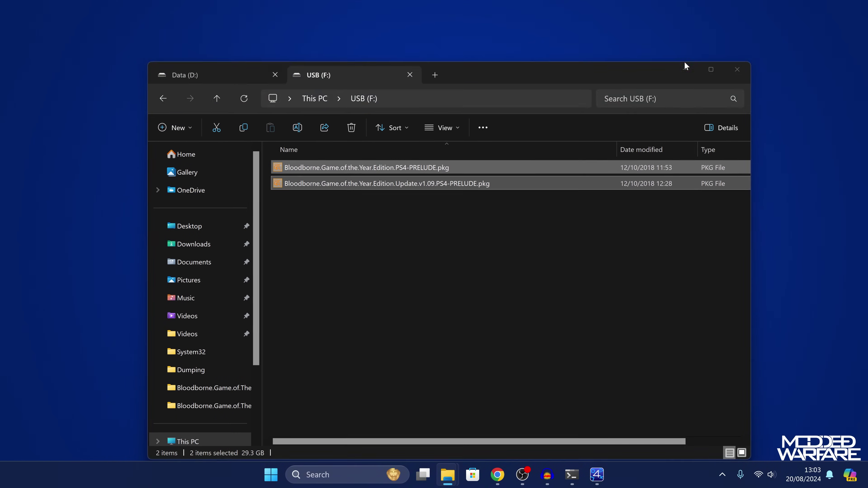
pyautogui.click(683, 75)
pyautogui.click(597, 475)
pyautogui.moveTo(355, 64); pyautogui.dragTo(357, 45)
# Step: Install the base package Bloodborne.Game.of.the.Year.Edition.PS4-PRELUDE.pkg and select the Bloodborne entry in the game list
pyautogui.click(66, 58)
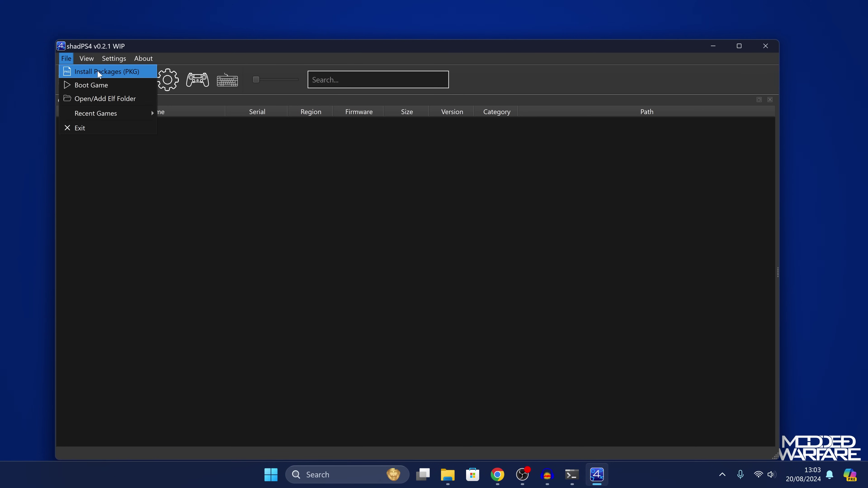
pyautogui.click(115, 72)
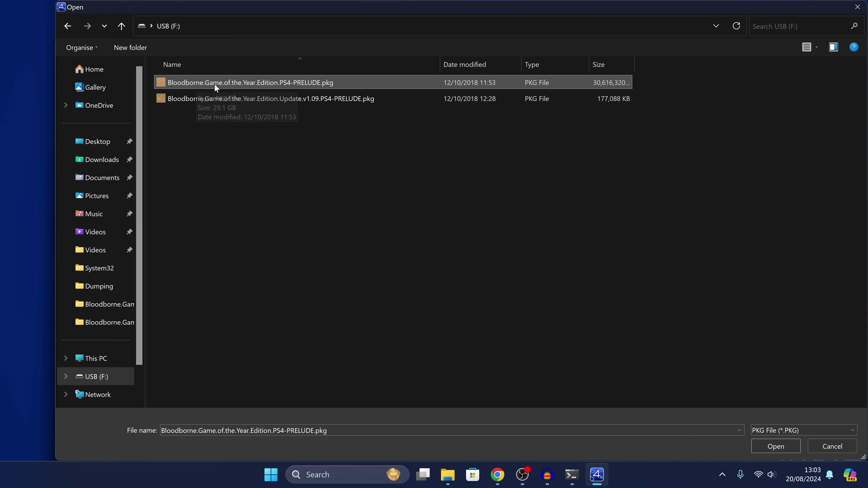
pyautogui.click(776, 449)
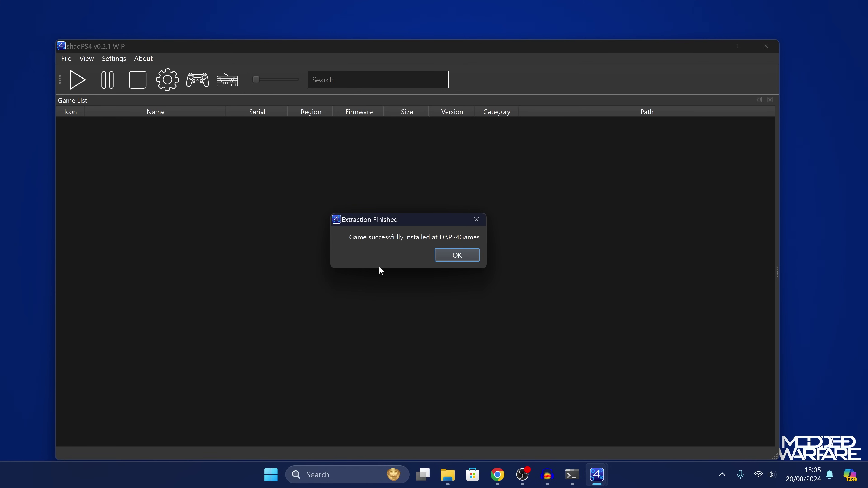
pyautogui.click(459, 260)
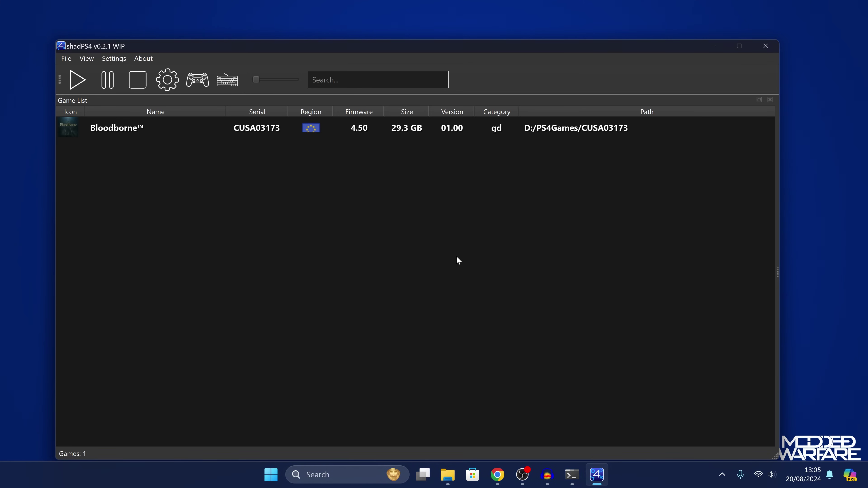
pyautogui.click(241, 129)
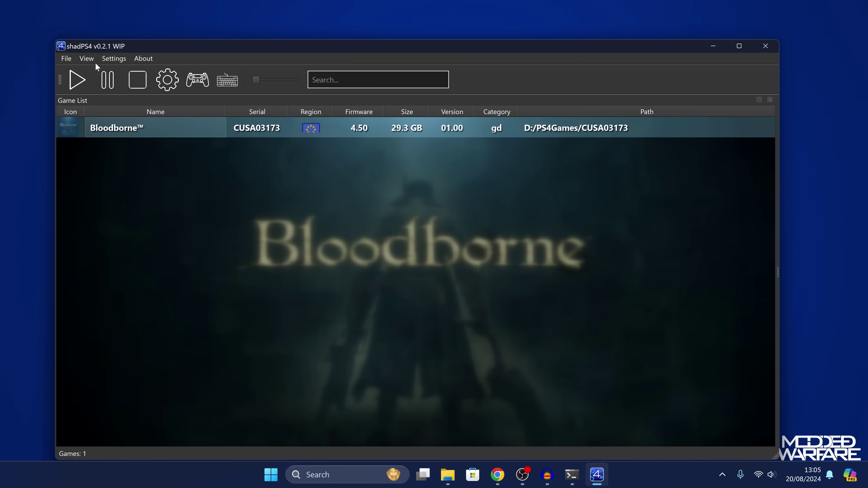
# Step: Install Bloodborne.Game.of.the.Year.Edition.Update.v1.09.PS4-PRELUDE.pkg as a patch over the installed game
pyautogui.click(66, 59)
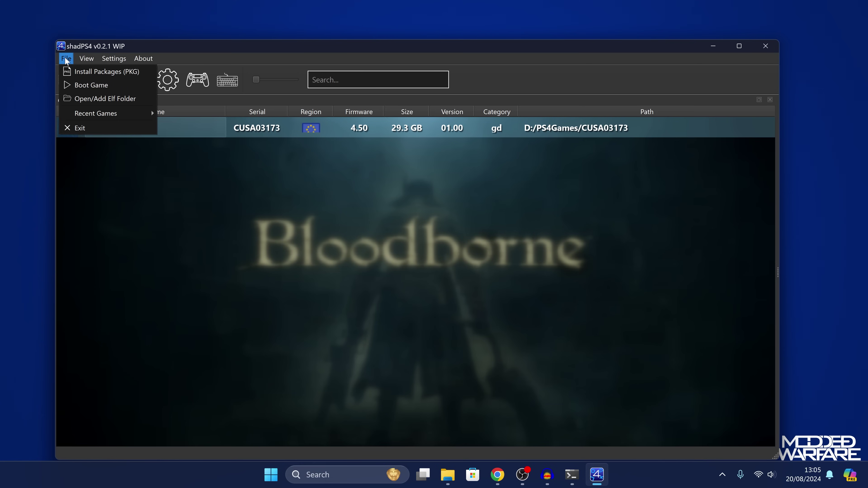
pyautogui.click(114, 75)
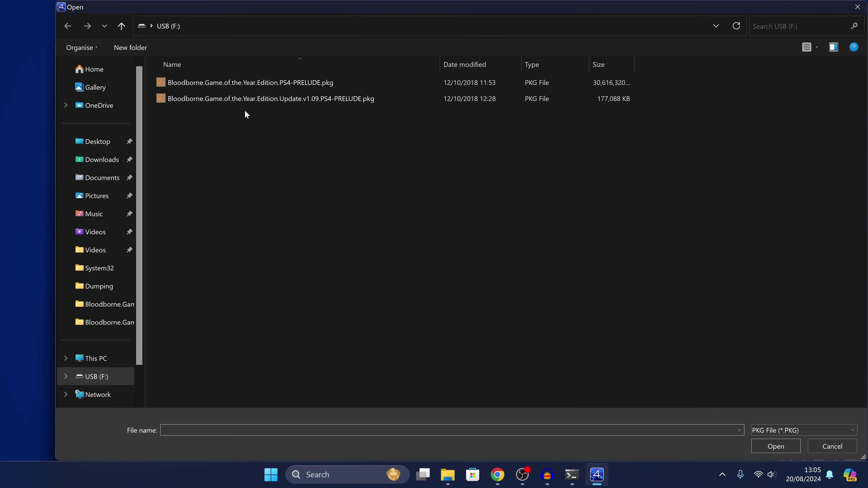
pyautogui.click(246, 100)
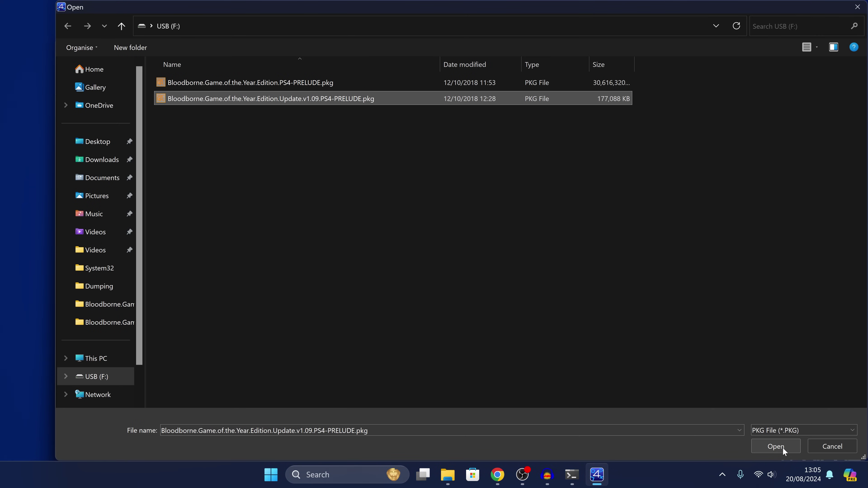
pyautogui.click(775, 446)
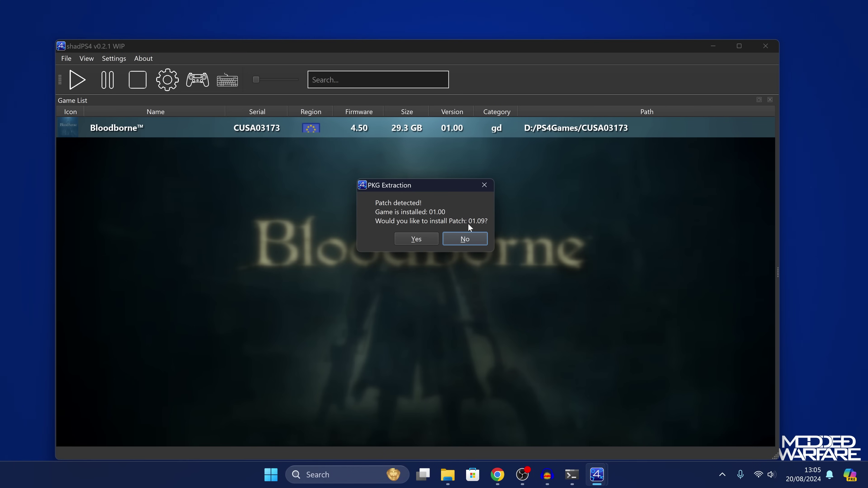
pyautogui.click(410, 236)
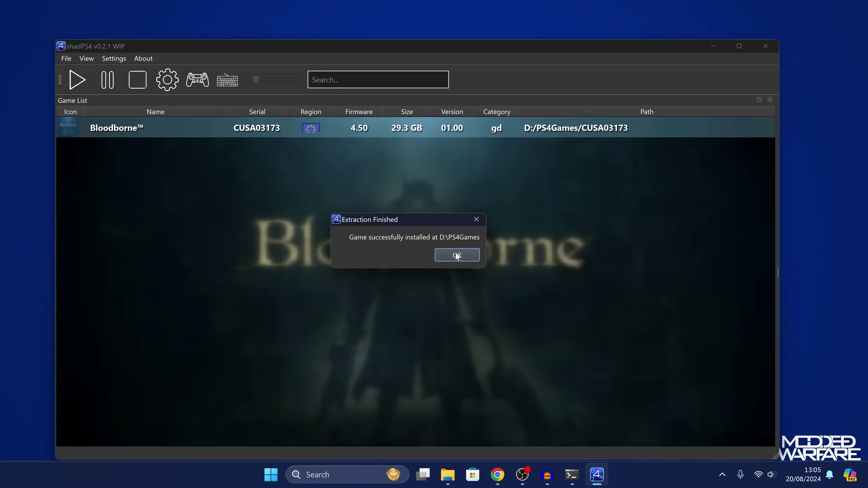
pyautogui.click(457, 256)
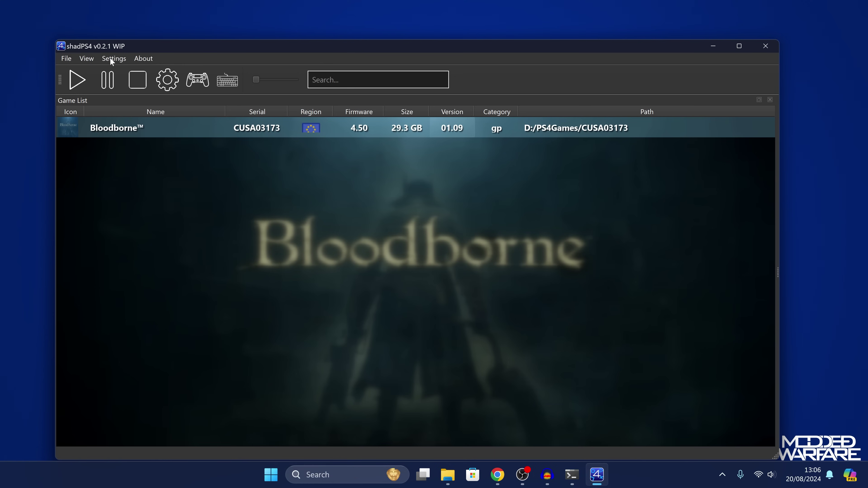
# Step: Try the grid view for the game list, select the Bloodborne tile, and return to the list view
pyautogui.click(92, 57)
pyautogui.moveTo(138, 99)
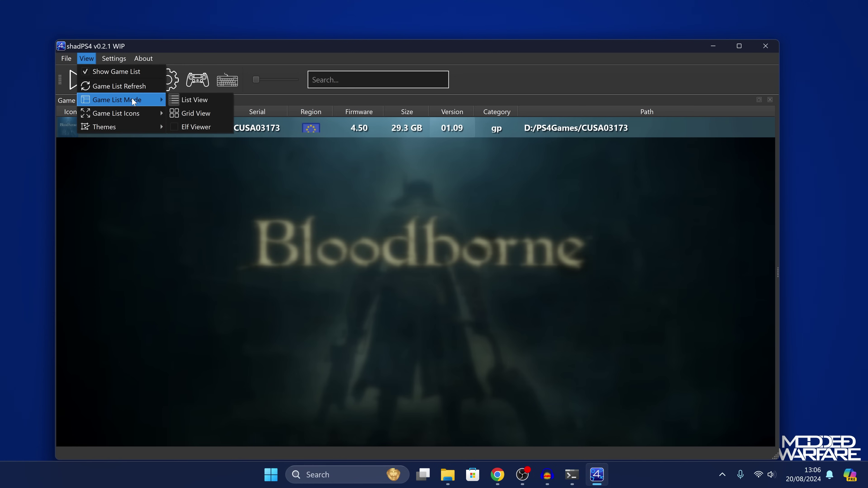
pyautogui.click(199, 116)
pyautogui.click(80, 137)
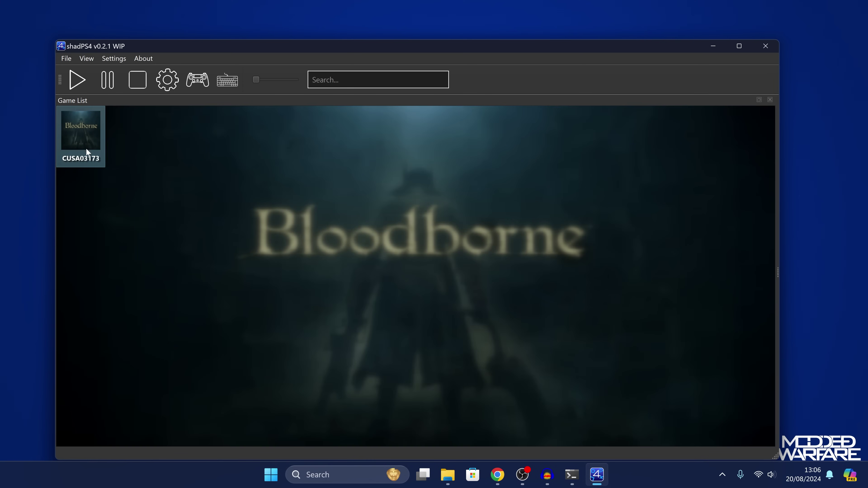
pyautogui.click(114, 58)
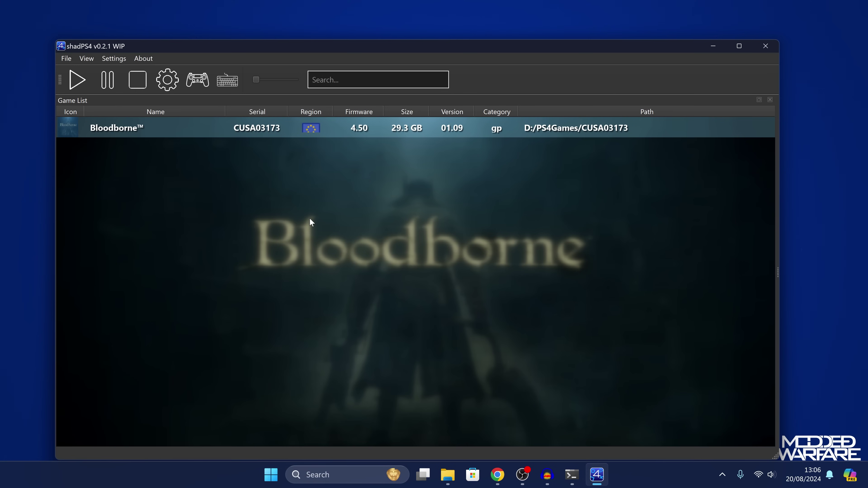
# Step: Open the emulator settings, look over the console languages without changing them, and set the log type to sync
pyautogui.click(114, 59)
pyautogui.click(126, 71)
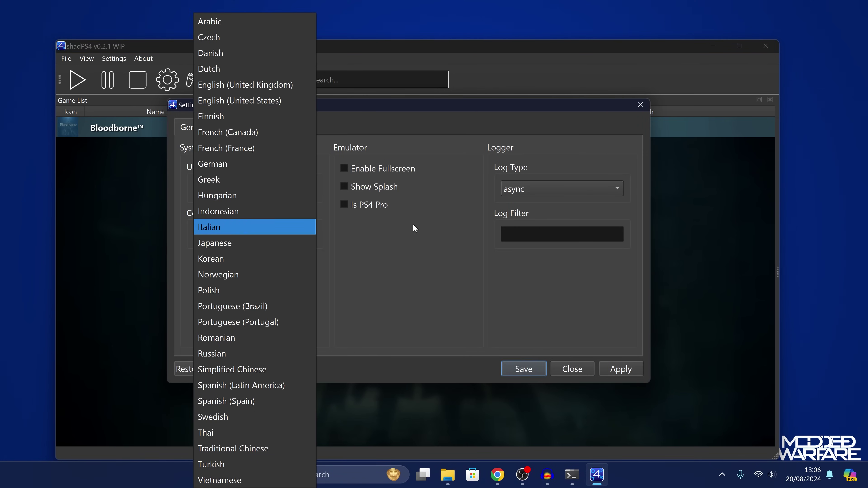
pyautogui.click(414, 230)
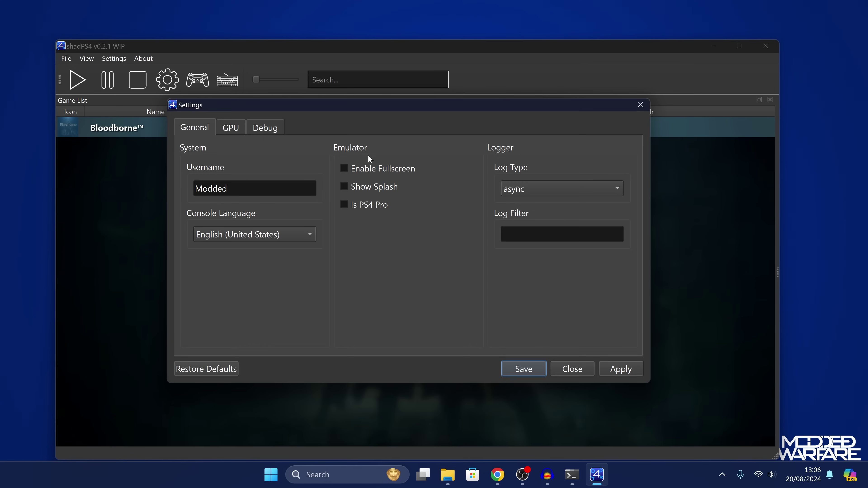
pyautogui.click(380, 173)
pyautogui.click(592, 193)
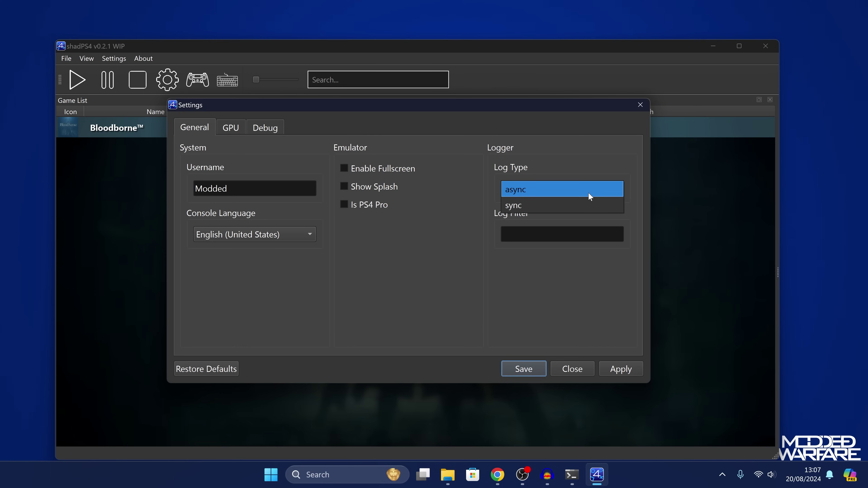
pyautogui.click(563, 205)
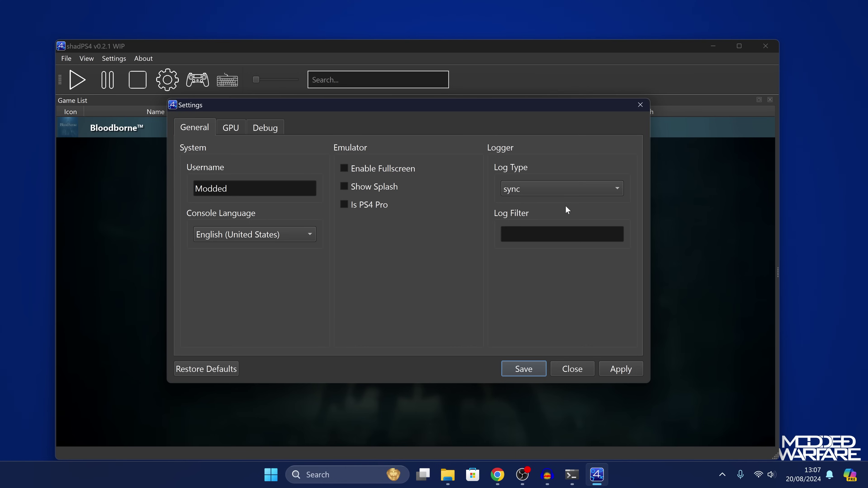
# Step: Set the graphics device to NVIDIA GeForce RTX 4090, look over the Debug options, and return to the General settings
pyautogui.click(239, 128)
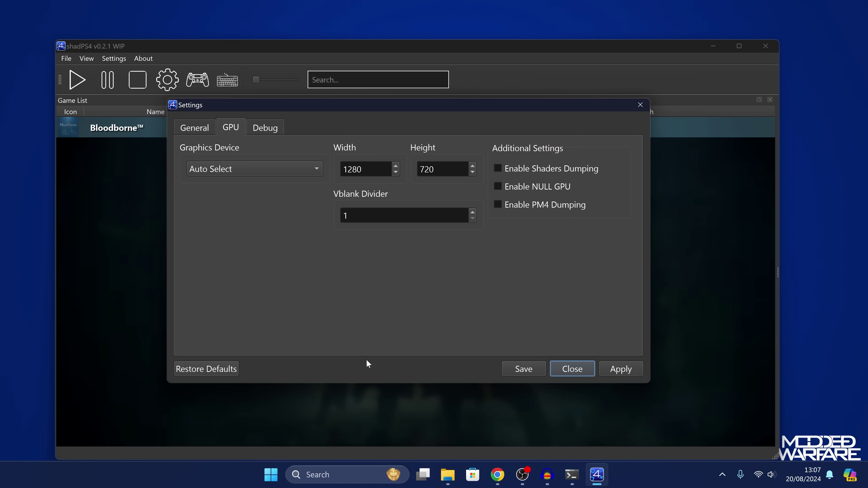
pyautogui.click(280, 172)
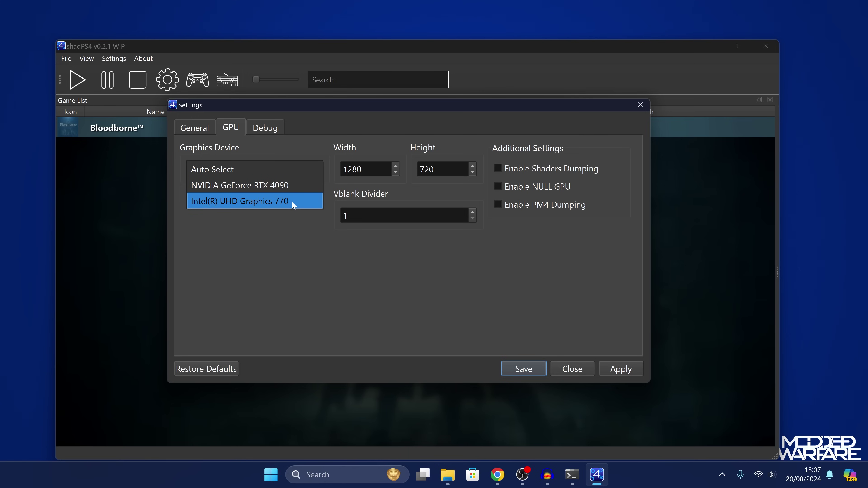
pyautogui.click(314, 188)
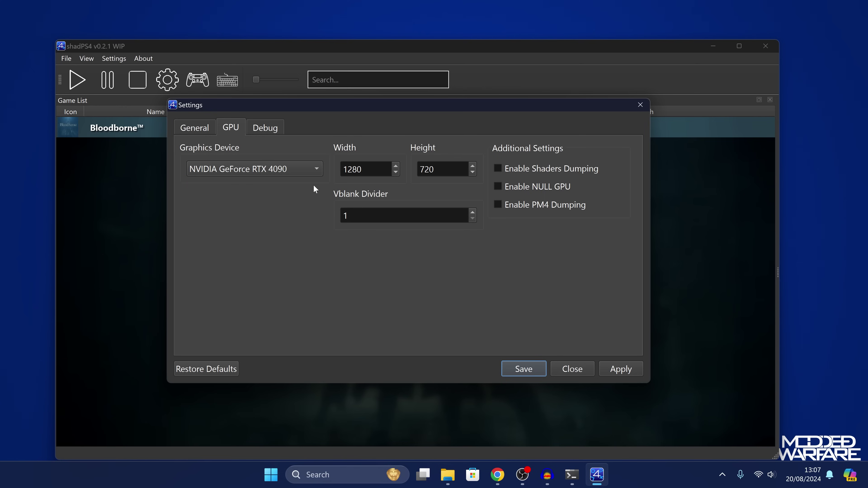
pyautogui.press('Tab')
pyautogui.press('Tab')
pyautogui.click(268, 128)
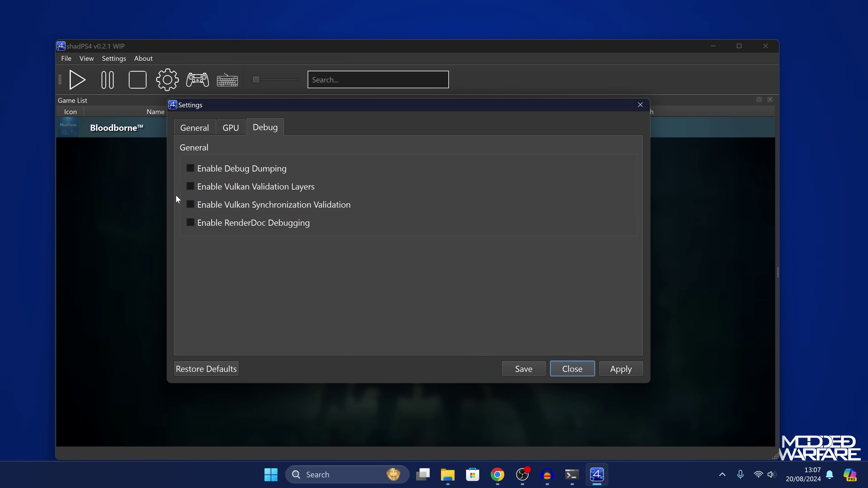
pyautogui.click(194, 127)
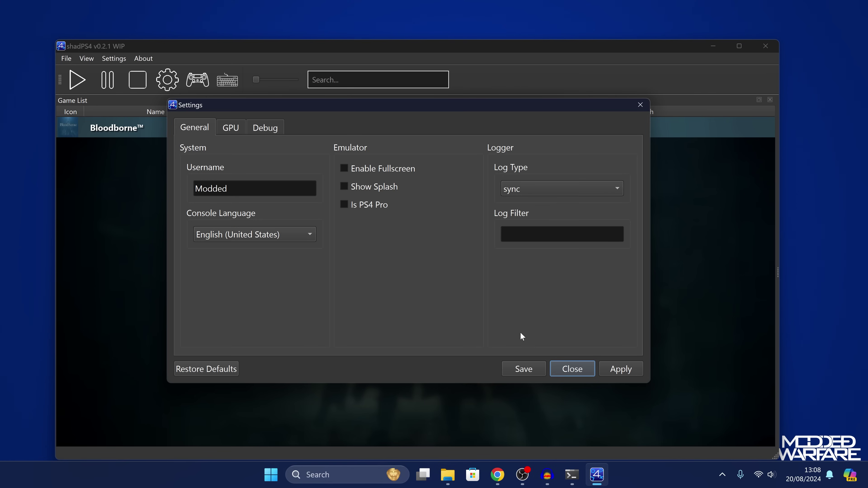
# Step: Apply and save the emulator settings, then launch Bloodborne and reposition its game window
pyautogui.click(619, 370)
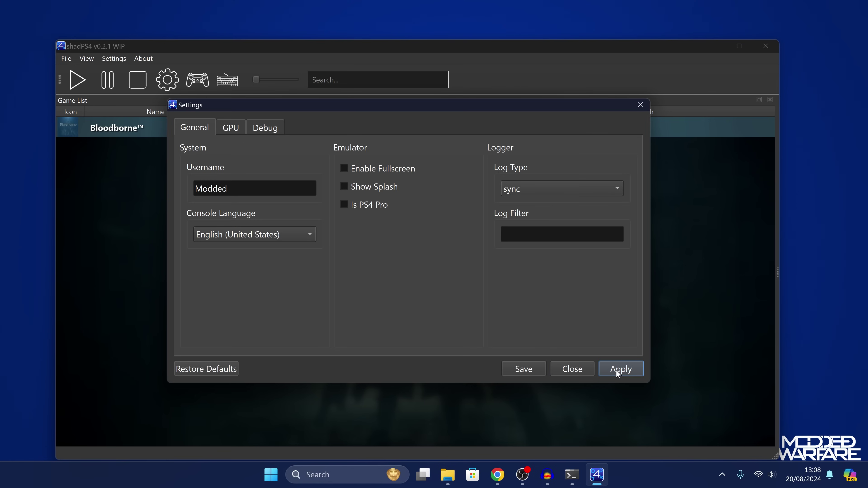
pyautogui.click(516, 375)
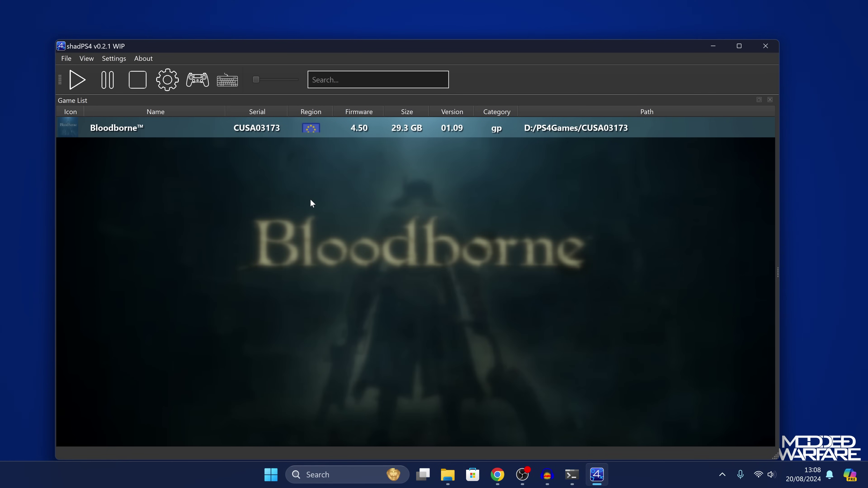
pyautogui.click(76, 82)
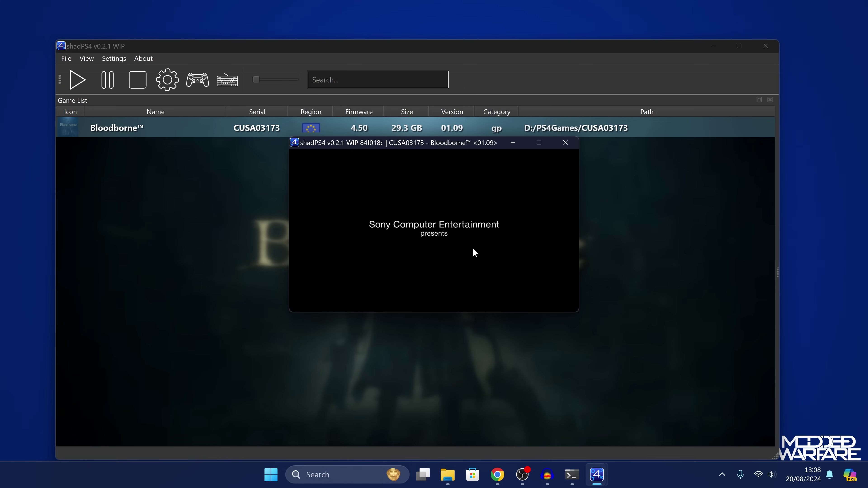
pyautogui.moveTo(458, 145)
pyautogui.mouseDown()
pyautogui.moveTo(424, 138)
pyautogui.moveTo(455, 147)
pyautogui.mouseUp()
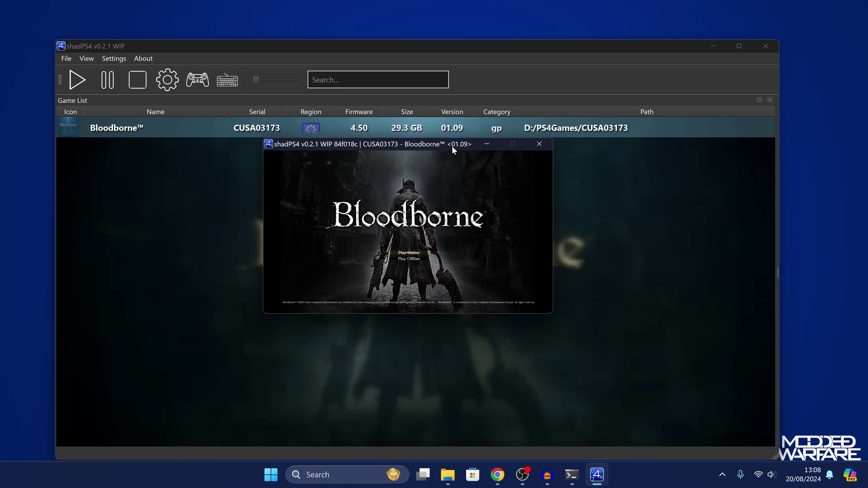
# Step: Test moving through the menu options on the Bloodborne title screen
pyautogui.press('Down')
pyautogui.press('KP_2')
pyautogui.press('Down')
pyautogui.press('Down')
pyautogui.press('Down')
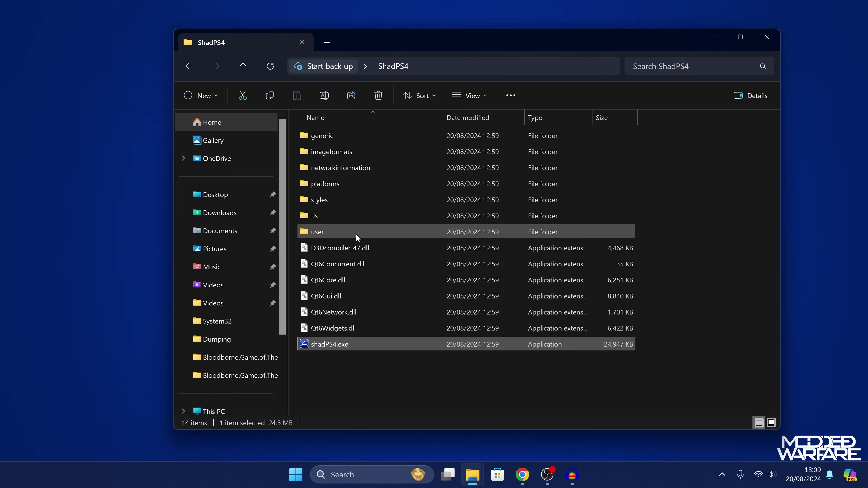
# Step: Open the sys_modules folder inside the user folder of the ShadPS4 directory
pyautogui.click(367, 232)
pyautogui.moveTo(352, 231)
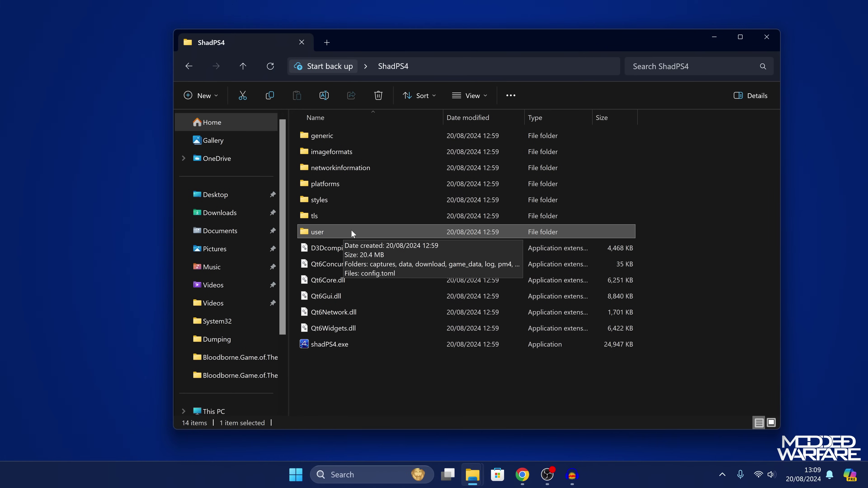
pyautogui.doubleClick(338, 228)
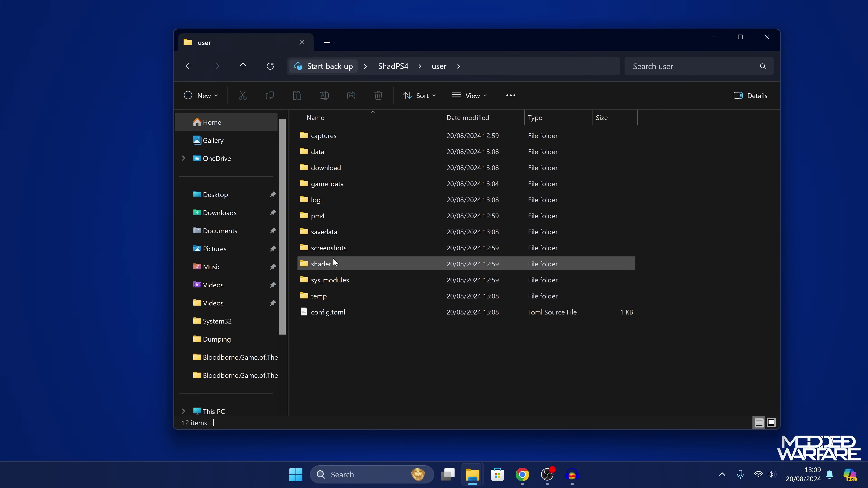
pyautogui.click(342, 279)
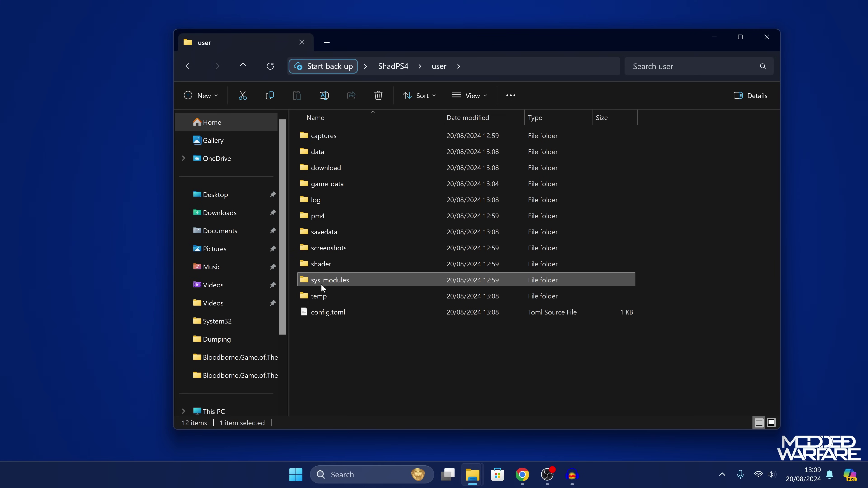
pyautogui.doubleClick(355, 281)
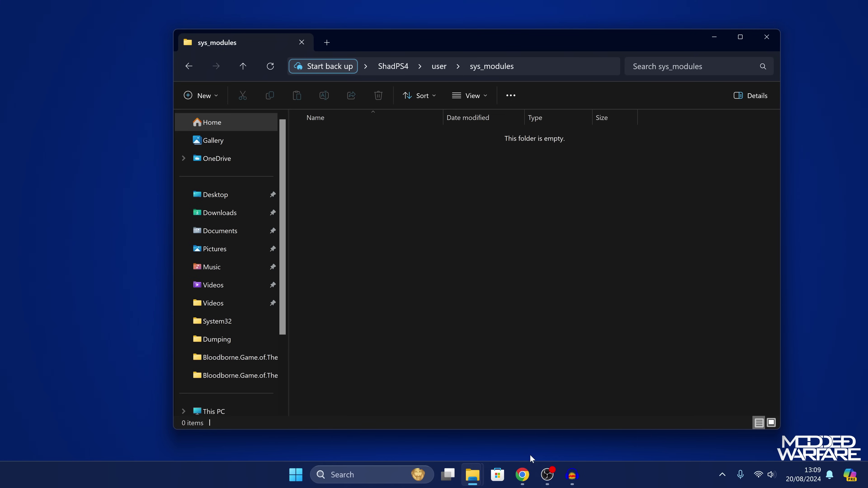
# Step: Switch to Chrome, open the shadPS4 compatibility list, and highlight the required firmware modules and the tested firmware version in the README
pyautogui.click(522, 475)
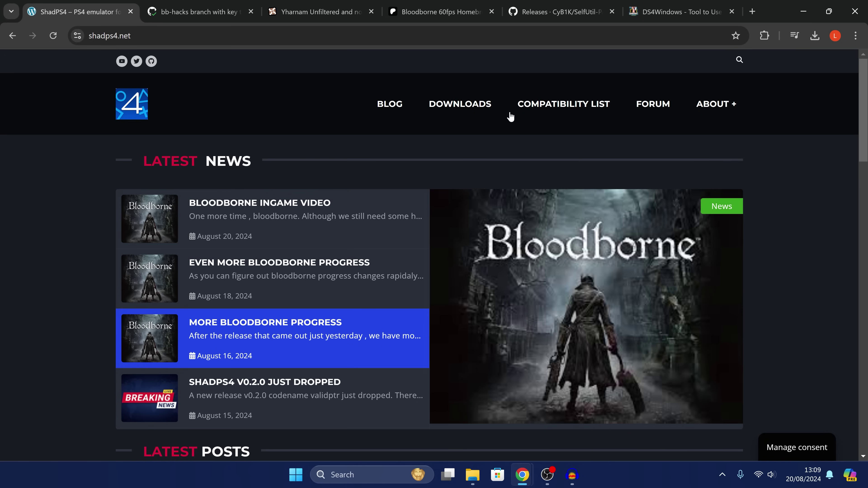
pyautogui.click(568, 105)
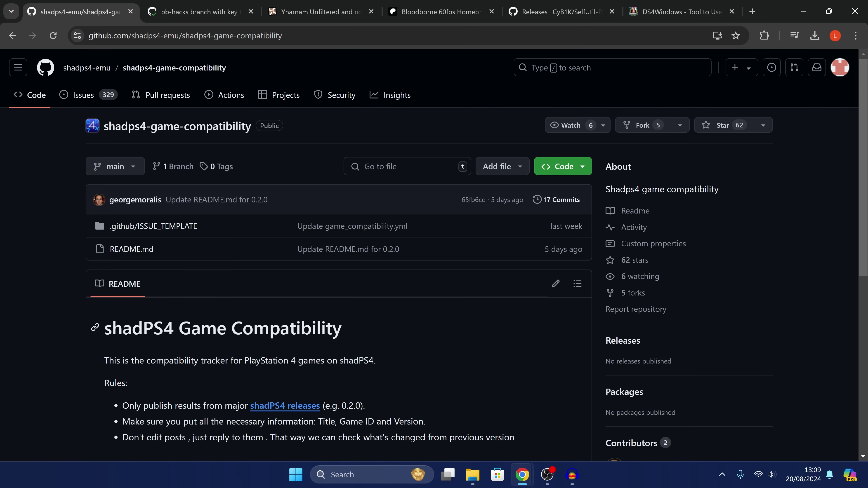
pyautogui.scroll(-8, 326, 340)
pyautogui.moveTo(122, 205); pyautogui.dragTo(244, 332)
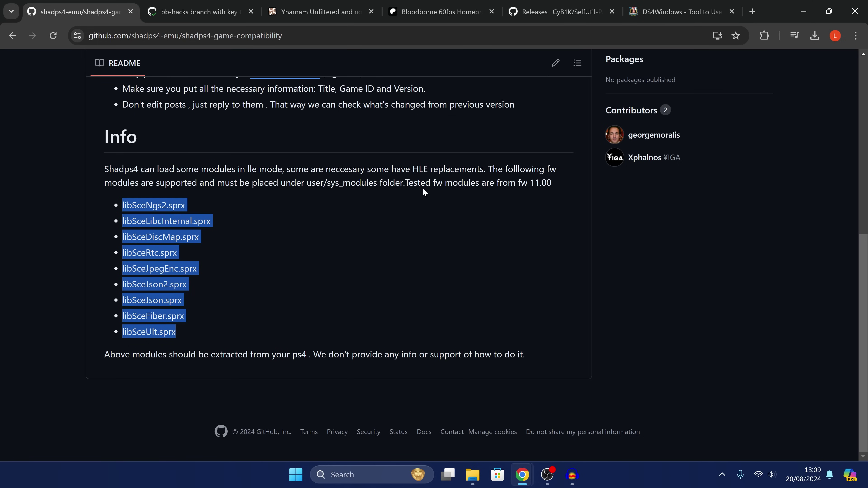
pyautogui.moveTo(405, 183); pyautogui.dragTo(543, 183)
pyautogui.click(562, 185)
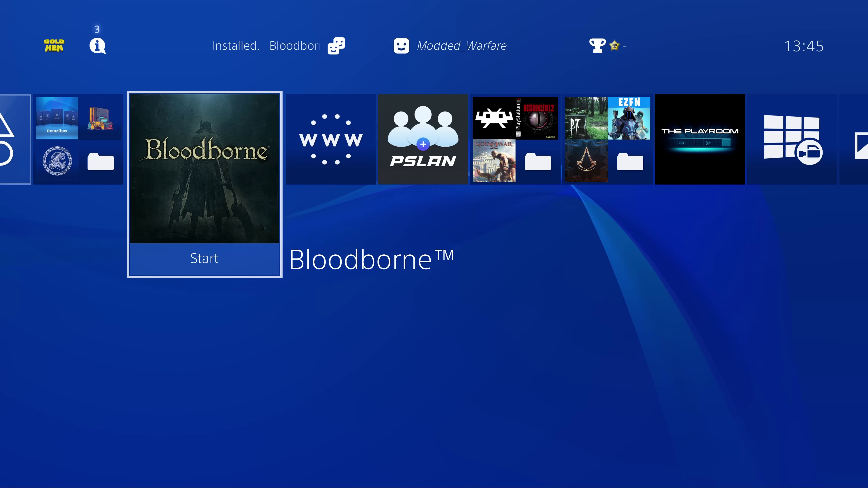
# Step: On the PS4, open the GoldHEN Servers Settings and enable the FTP server
pyautogui.press('Up')
pyautogui.press('Return')
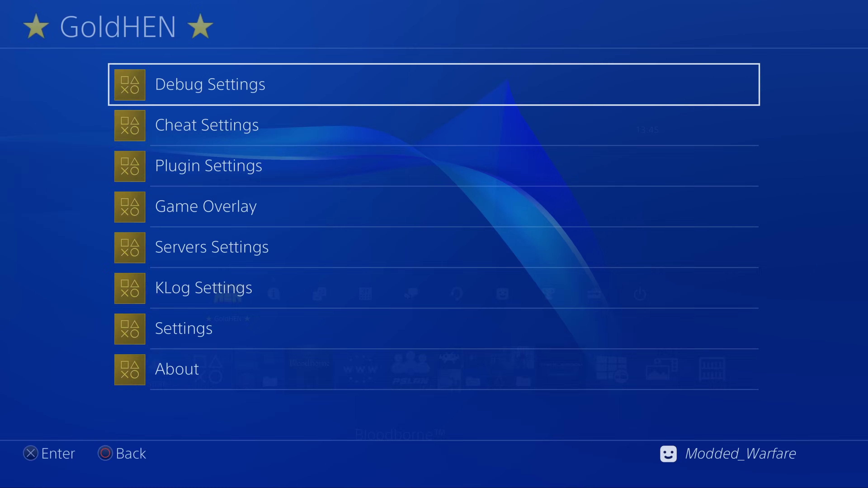
pyautogui.press('Down')
pyautogui.press('Down')
pyautogui.press('Down')
pyautogui.press('Down')
pyautogui.press('Return')
pyautogui.press('Down')
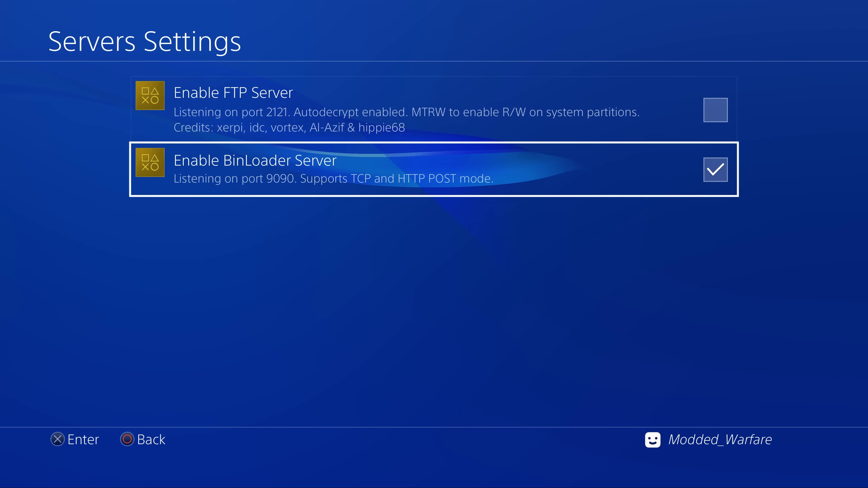
pyautogui.press('Up')
pyautogui.press('Return')
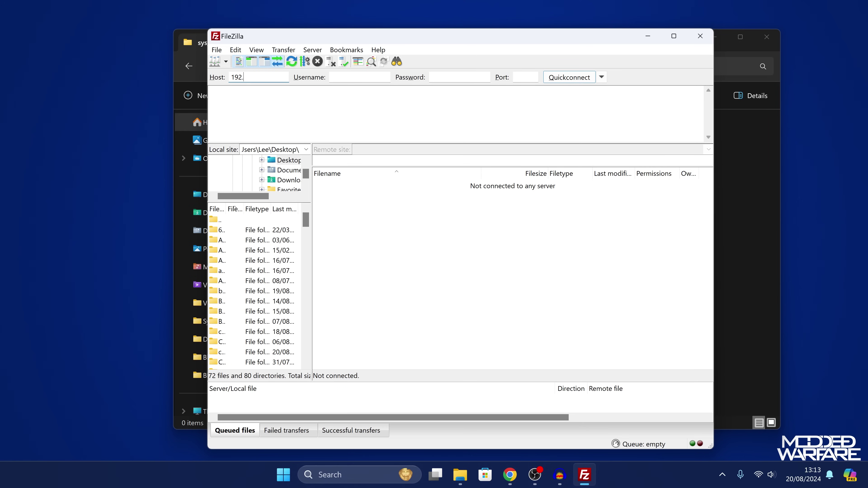
# Step: In FileZilla, connect to the PS4 at host 192.168.137.204 on port 2121
pyautogui.write('168.137.204')
pyautogui.click(526, 76)
pyautogui.write('2121')
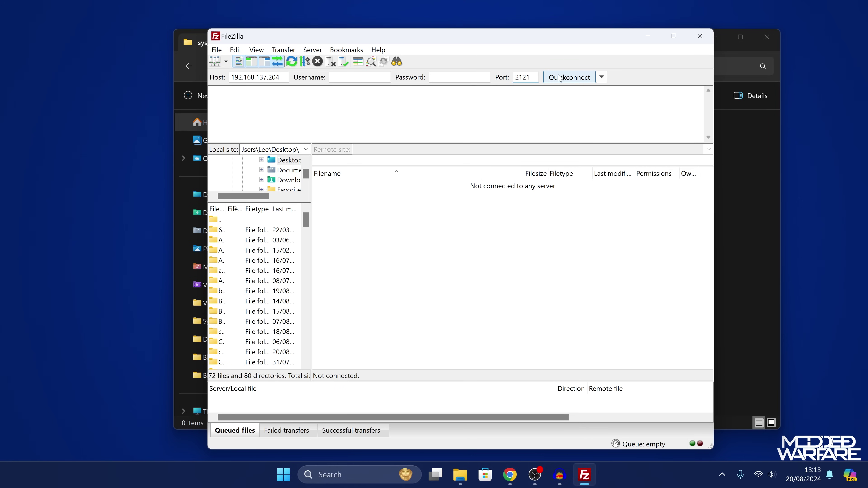
pyautogui.click(569, 76)
# Step: Open the PS4's /system/common/lib directory and look through its module files
pyautogui.scroll(-2, 358, 219)
pyautogui.scroll(2, 363, 226)
pyautogui.scroll(-2, 352, 314)
pyautogui.doubleClick(342, 267)
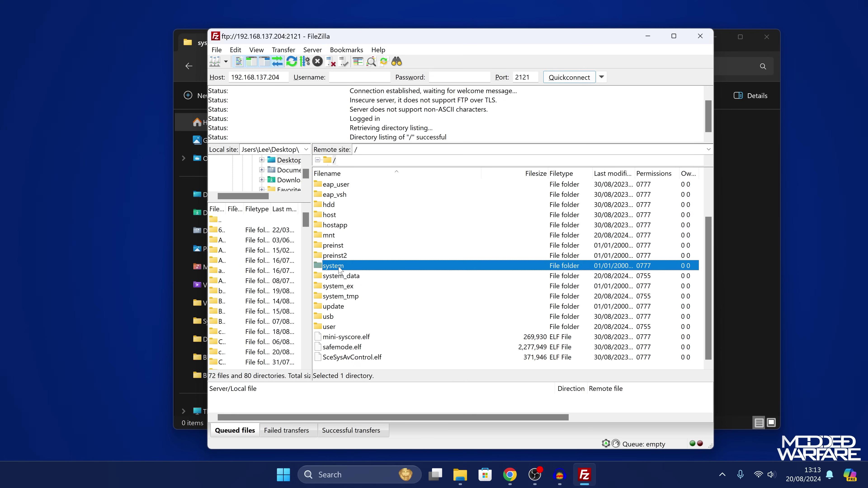
pyautogui.doubleClick(354, 195)
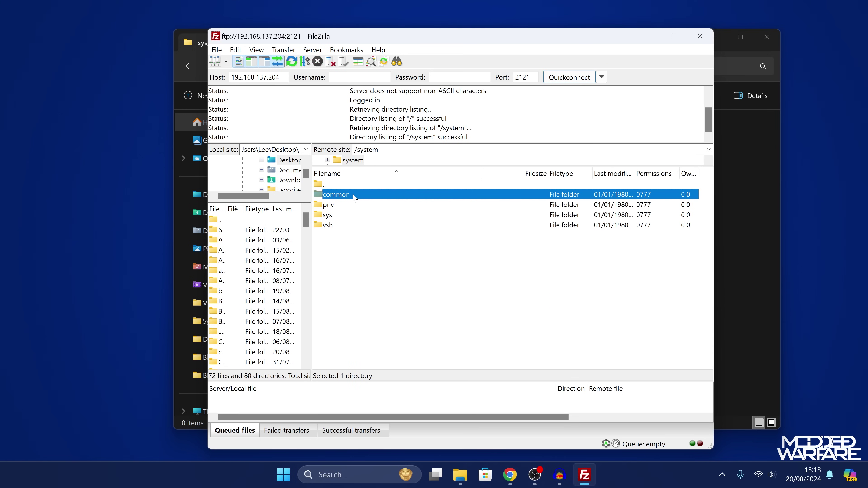
pyautogui.doubleClick(342, 226)
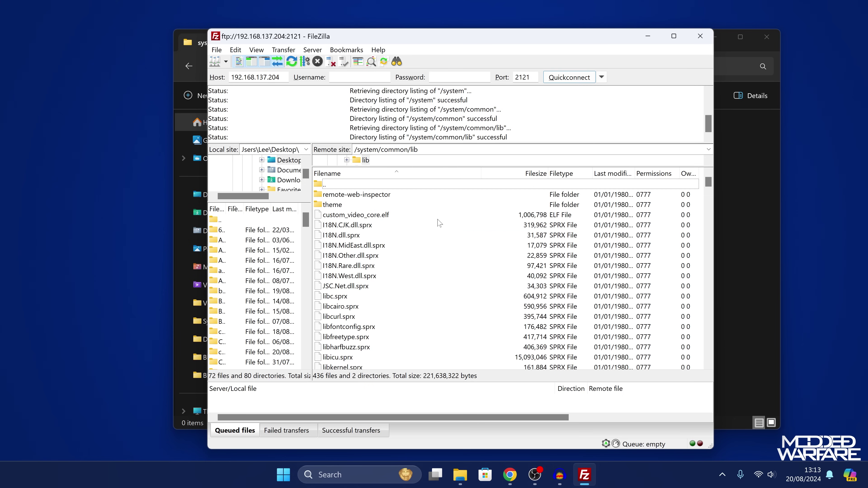
pyautogui.scroll(-3, 415, 228)
pyautogui.scroll(-3, 414, 228)
pyautogui.scroll(9, 393, 240)
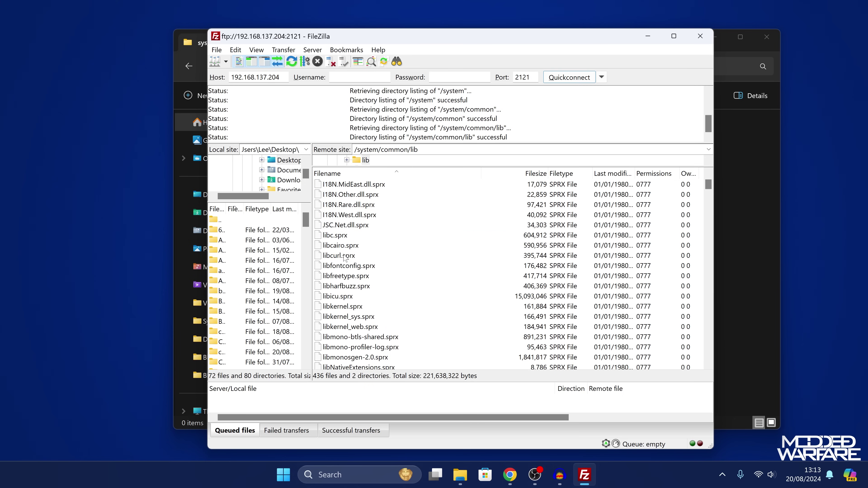
# Step: Switch to Chrome, highlight the required module names from libSceNgs2.sprx to libSceUlt.sprx, and leave the browser
pyautogui.hotkey('alt', 'Tab')
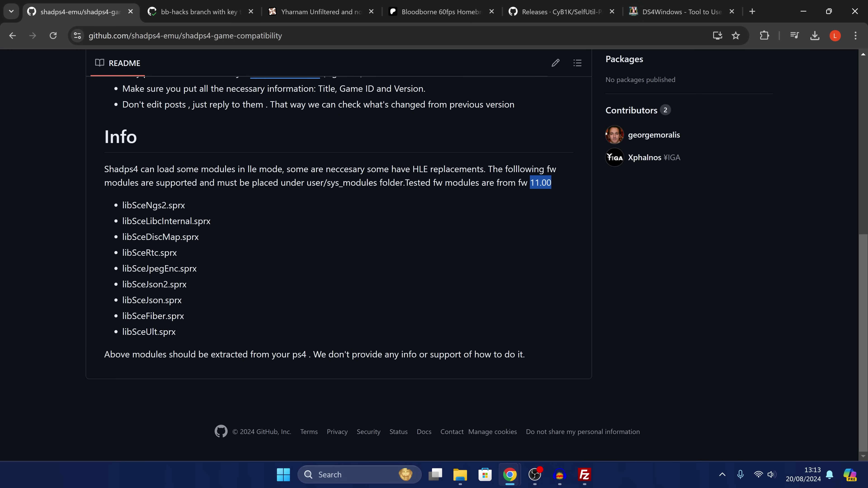
pyautogui.click(181, 342)
pyautogui.moveTo(182, 342); pyautogui.dragTo(102, 202)
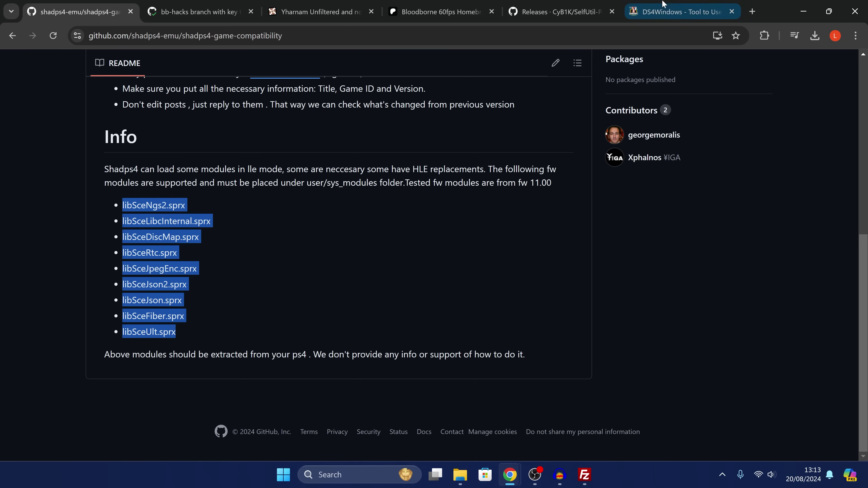
pyautogui.doubleClick(776, 12)
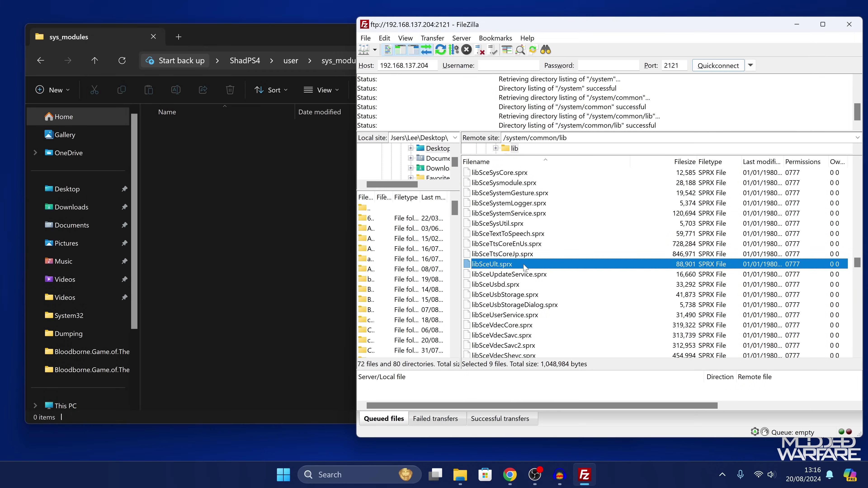
# Step: Copy the nine selected .sprx modules from the PS4 into the local sys_modules folder, check them, and close FileZilla
pyautogui.moveTo(523, 269); pyautogui.dragTo(269, 215)
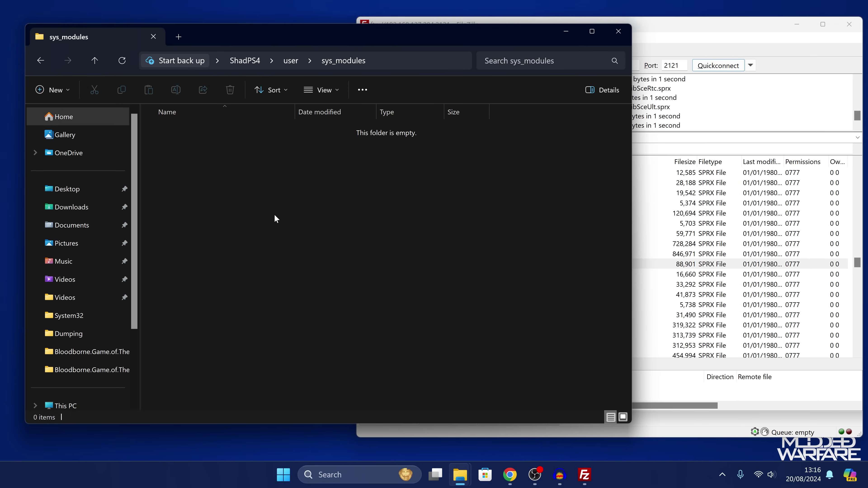
pyautogui.moveTo(410, 325); pyautogui.dragTo(421, 120)
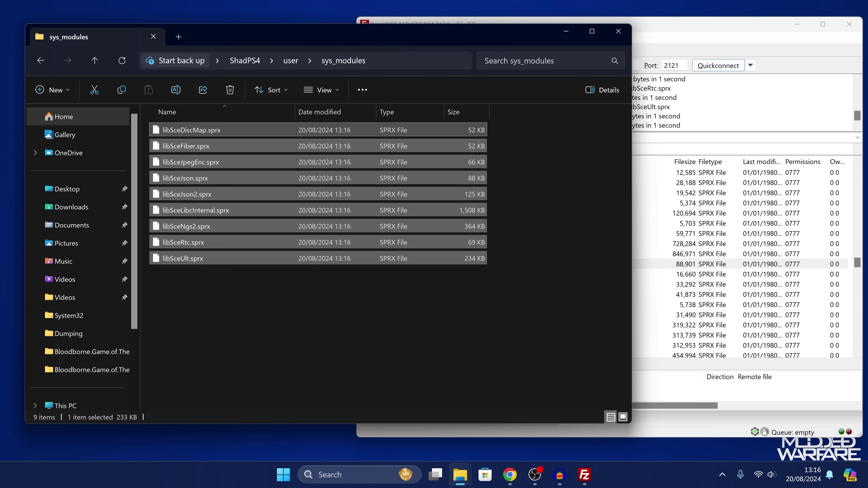
pyautogui.moveTo(771, 29); pyautogui.dragTo(733, 34)
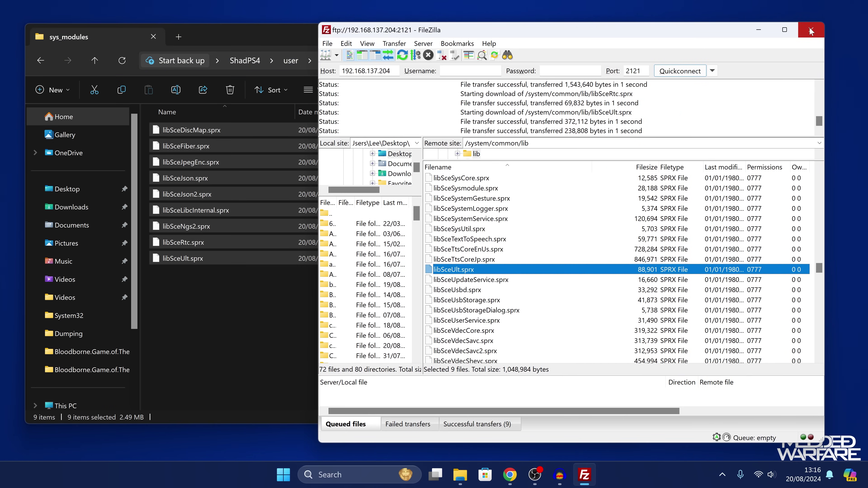
pyautogui.click(811, 30)
# Step: Move the File Explorer window and delete libSceDiscMap.sprx from the sys_modules folder
pyautogui.moveTo(442, 32)
pyautogui.mouseDown()
pyautogui.moveTo(606, 36)
pyautogui.moveTo(529, 36)
pyautogui.mouseUp()
pyautogui.moveTo(328, 323); pyautogui.dragTo(437, 94)
pyautogui.click(581, 212)
pyautogui.click(484, 132)
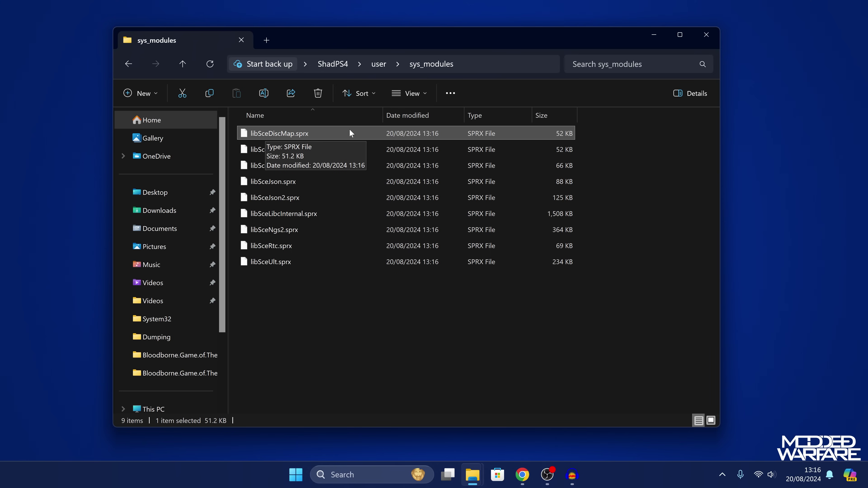
pyautogui.moveTo(597, 134); pyautogui.dragTo(373, 125)
pyautogui.press('Delete')
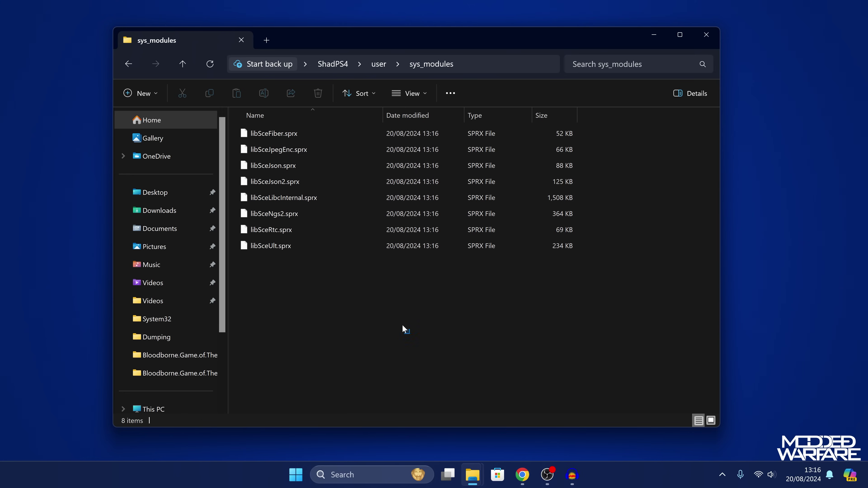
# Step: Check the remaining modules by selecting them all, clear the selection, and return to the ShadPS4 folder
pyautogui.hotkey('ctrl', 'a')
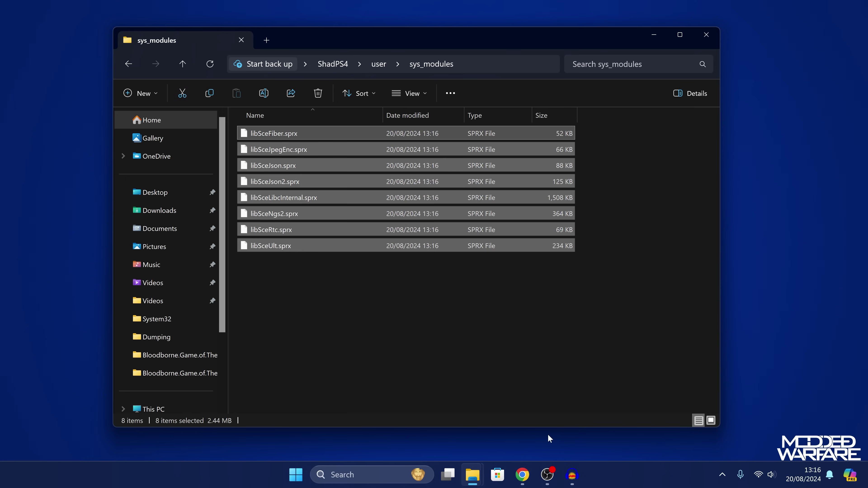
pyautogui.click(516, 374)
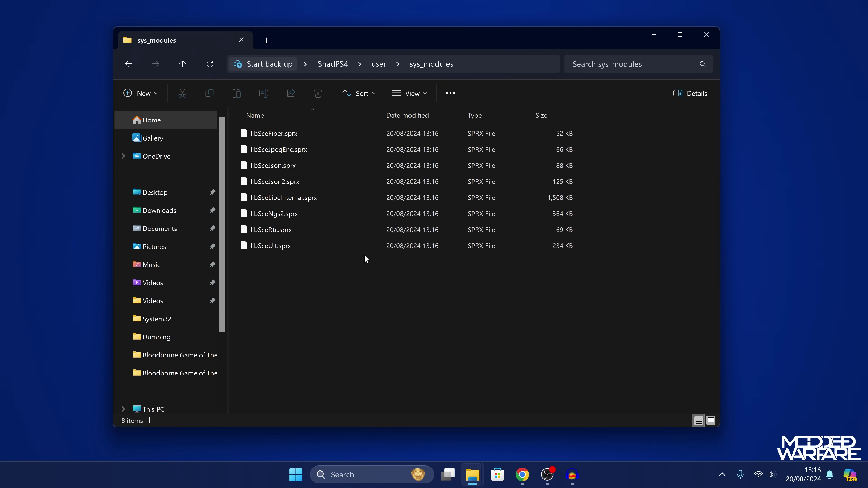
pyautogui.hotkey('alt', 'Left')
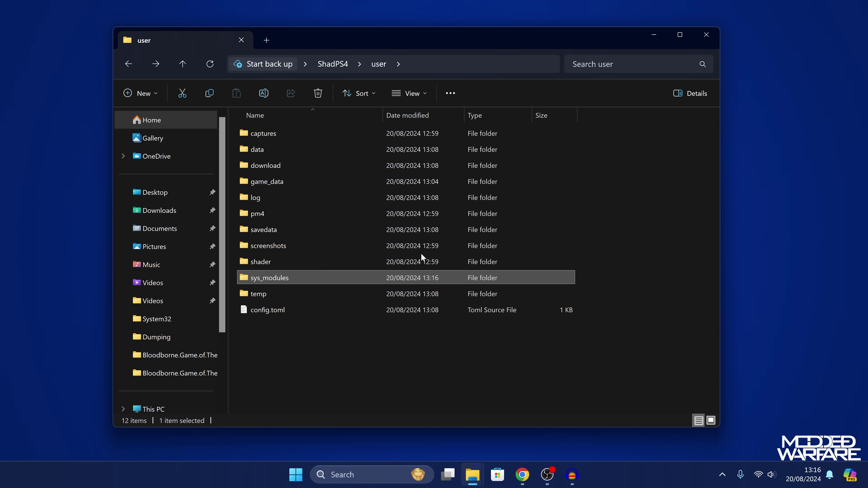
pyautogui.hotkey('alt', 'Left')
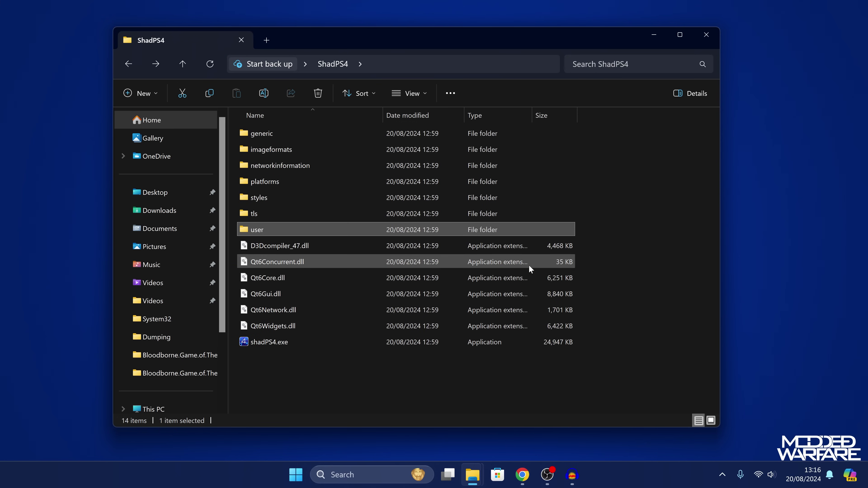
pyautogui.click(645, 255)
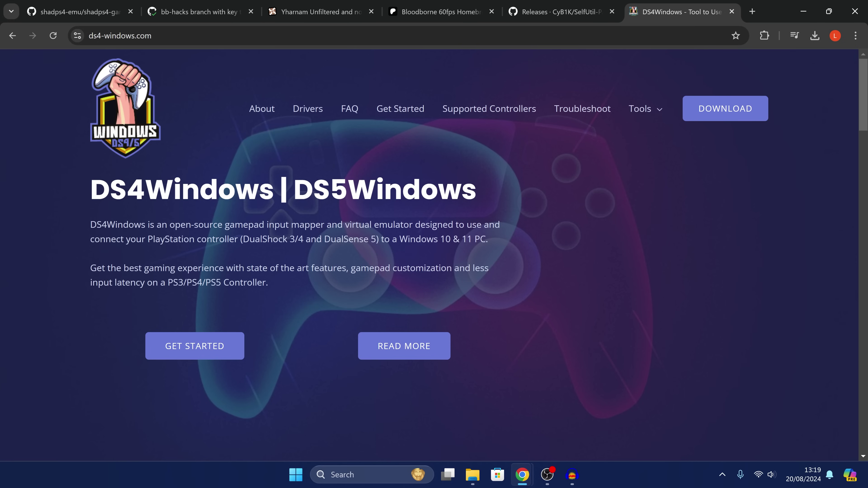
# Step: Highlight the DS4Windows name in the heading of the ds4-windows.com page
pyautogui.moveTo(91, 189); pyautogui.dragTo(279, 191)
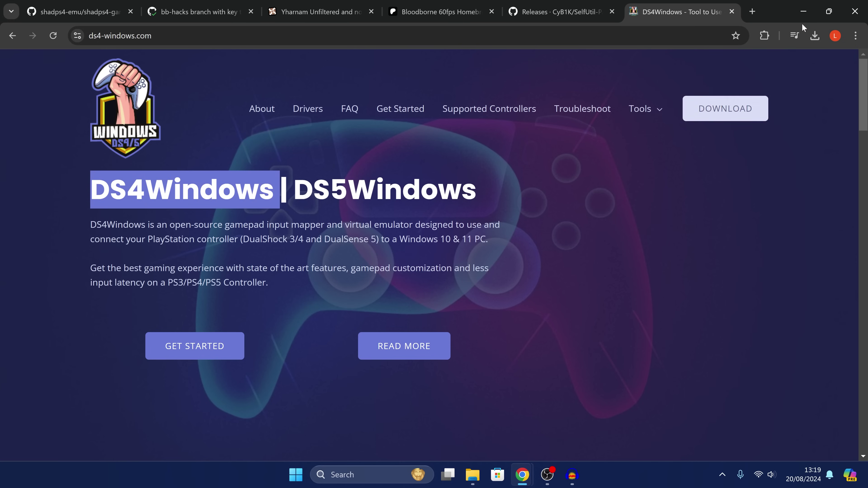
# Step: Launch DS4Windows.exe from the DS4Windows desktop folder, select the connected controller and widen the ID column
pyautogui.click(803, 14)
pyautogui.doubleClick(409, 128)
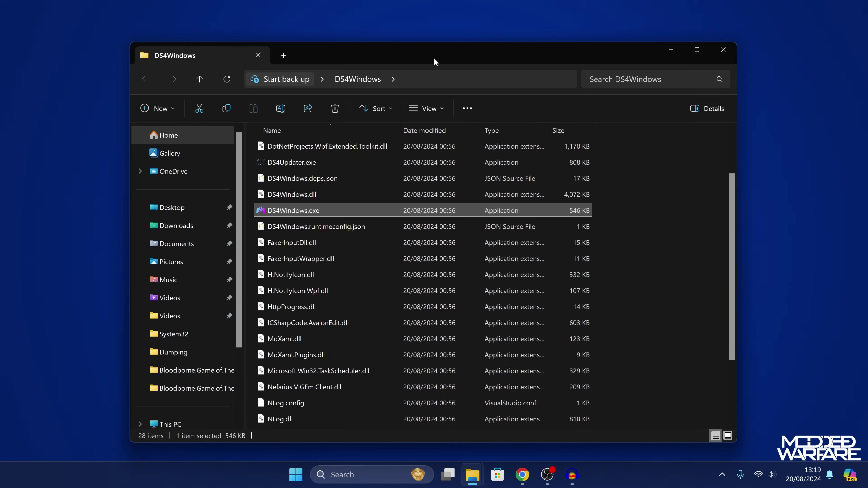
pyautogui.moveTo(436, 61); pyautogui.dragTo(410, 54)
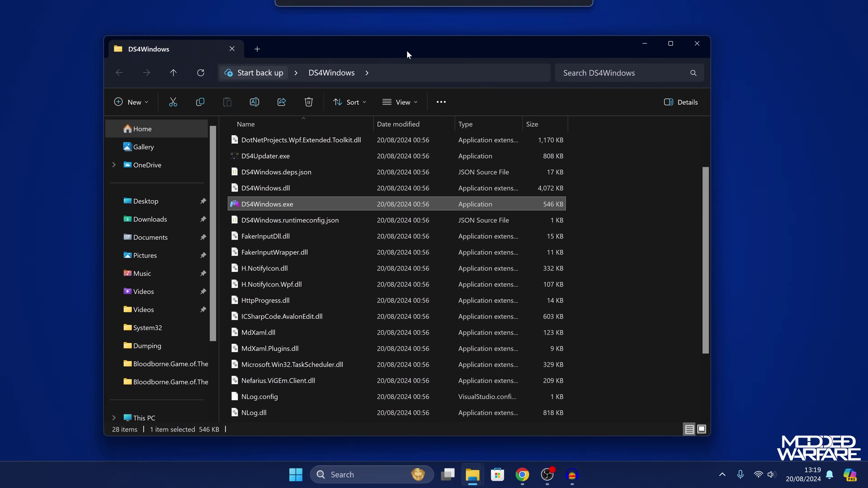
pyautogui.doubleClick(264, 204)
pyautogui.click(645, 44)
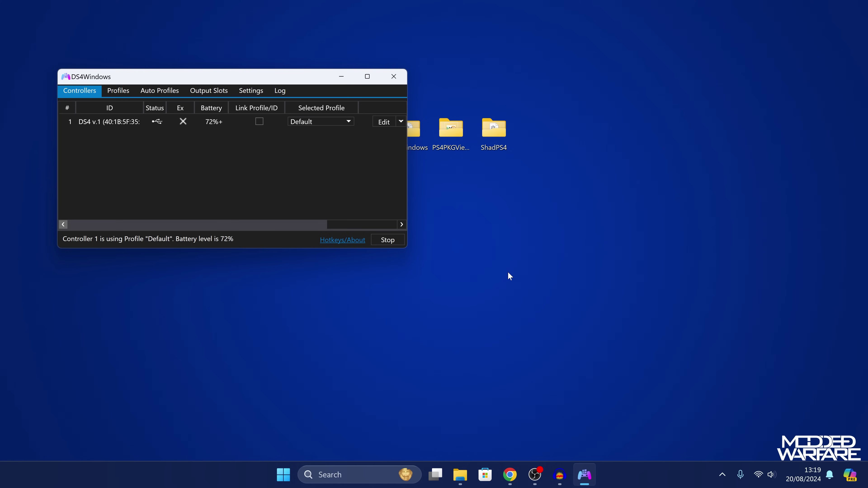
pyautogui.click(106, 128)
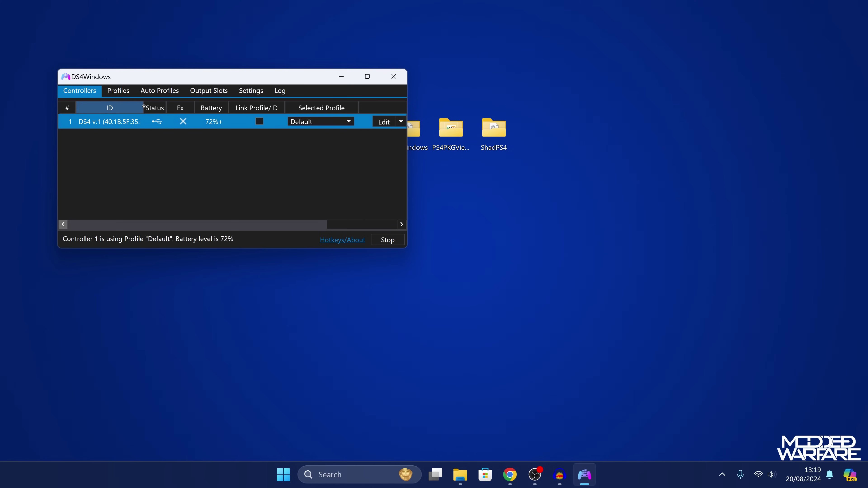
pyautogui.moveTo(143, 107); pyautogui.dragTo(180, 107)
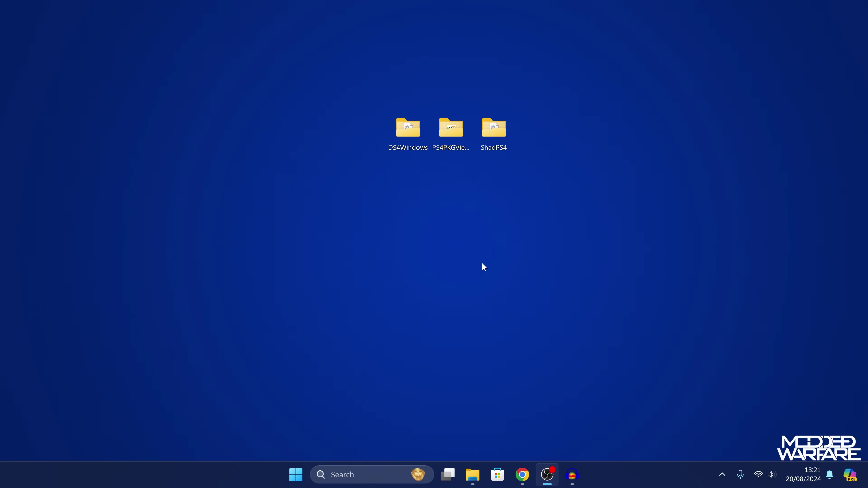
pyautogui.click(510, 147)
pyautogui.moveTo(465, 239); pyautogui.dragTo(612, 109)
pyautogui.moveTo(275, 281); pyautogui.dragTo(613, 143)
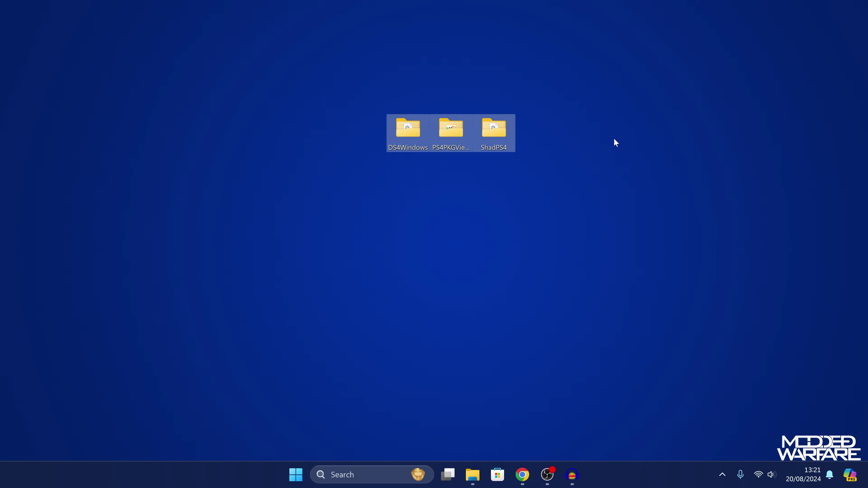
pyautogui.click(526, 180)
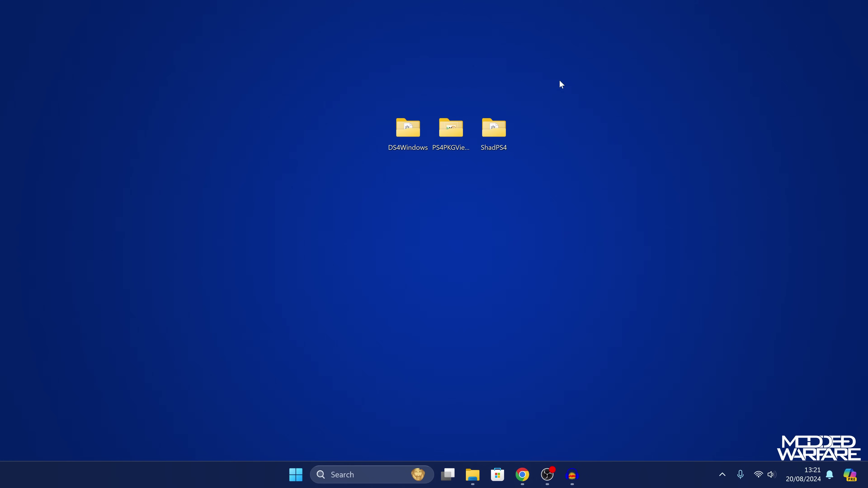
# Step: Open File Explorer through the ShadPS4 desktop folder and go to the PS4Games folder on Data (D:)
pyautogui.click(502, 143)
pyautogui.doubleClick(495, 135)
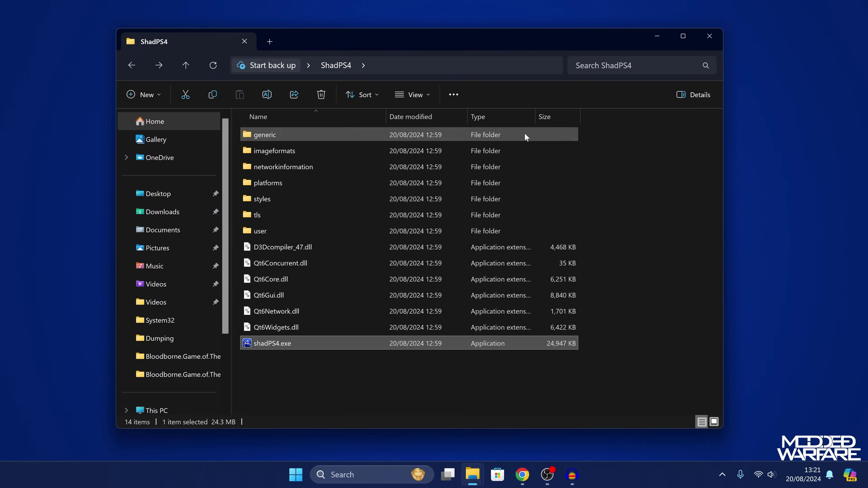
pyautogui.scroll(-3, 213, 374)
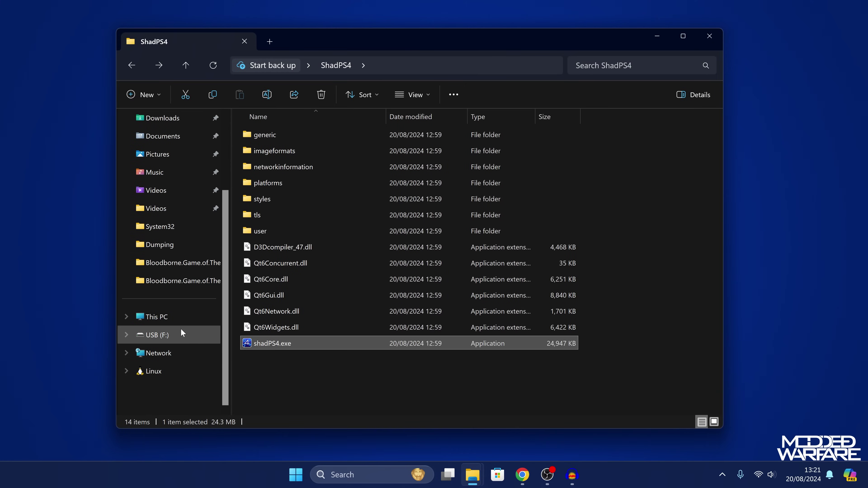
pyautogui.click(157, 322)
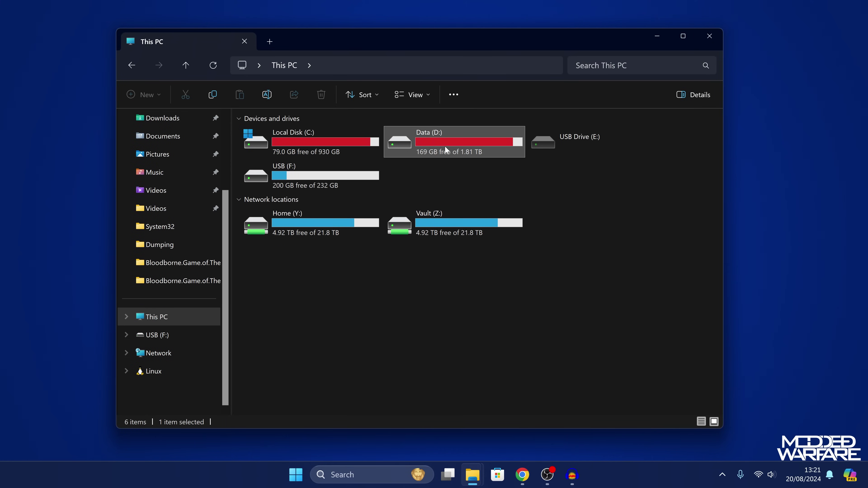
pyautogui.doubleClick(447, 144)
pyautogui.doubleClick(285, 151)
# Step: Open the drawparam folder inside CUSA03173, dvdroot_ps4 and param
pyautogui.click(270, 136)
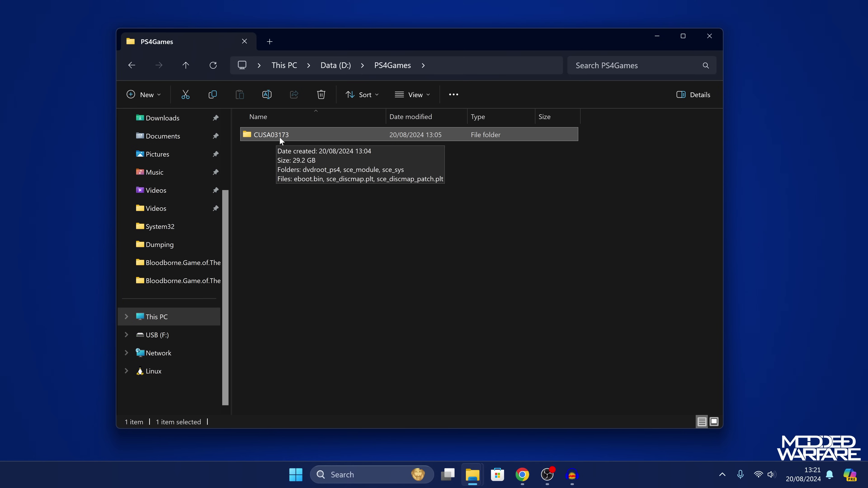
pyautogui.doubleClick(279, 136)
pyautogui.click(282, 136)
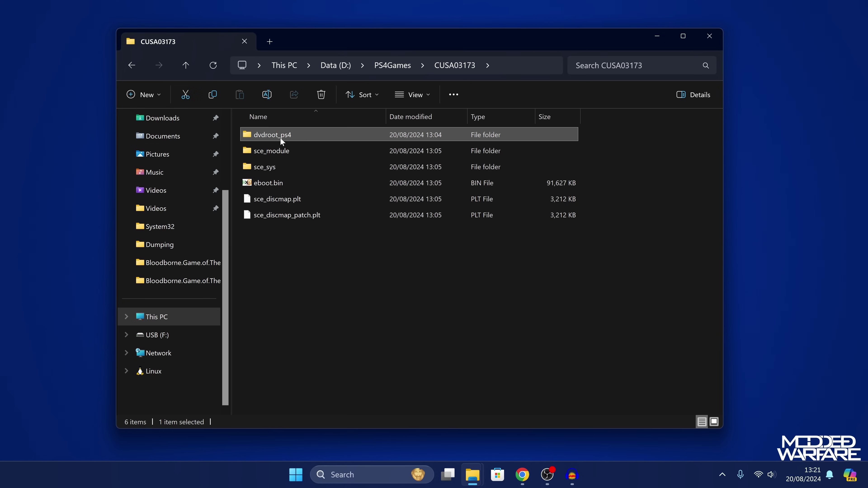
pyautogui.doubleClick(278, 138)
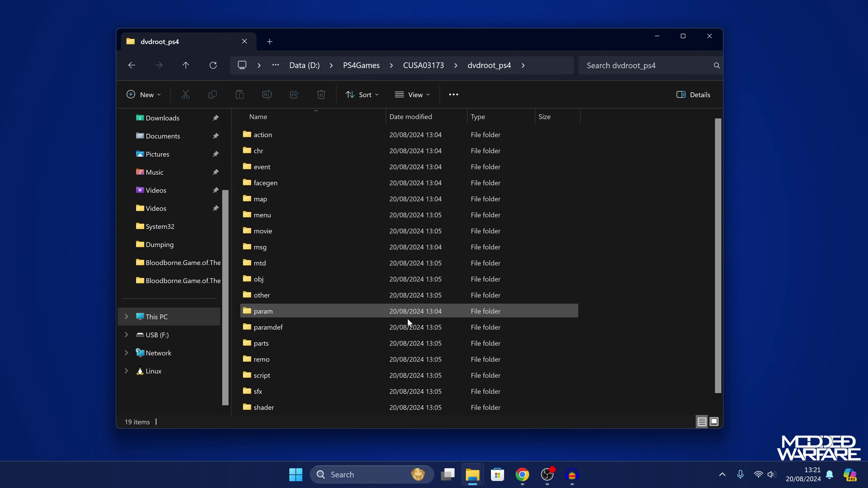
pyautogui.click(255, 310)
pyautogui.doubleClick(282, 310)
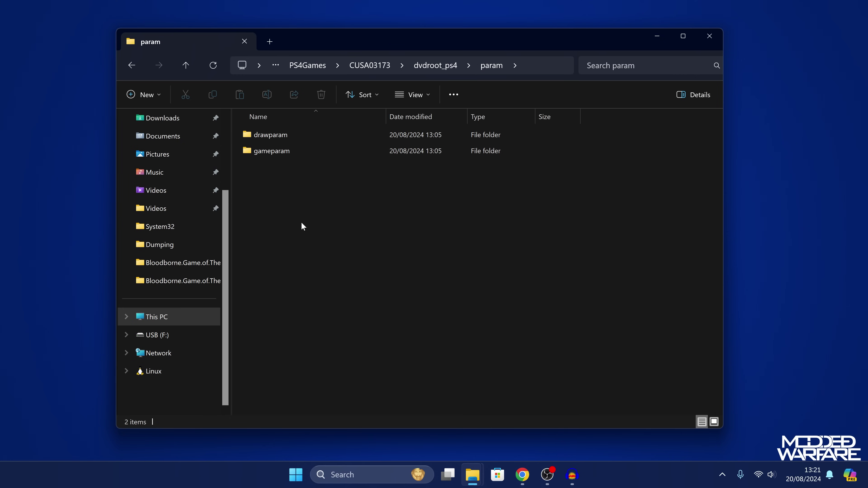
pyautogui.click(274, 134)
pyautogui.doubleClick(285, 135)
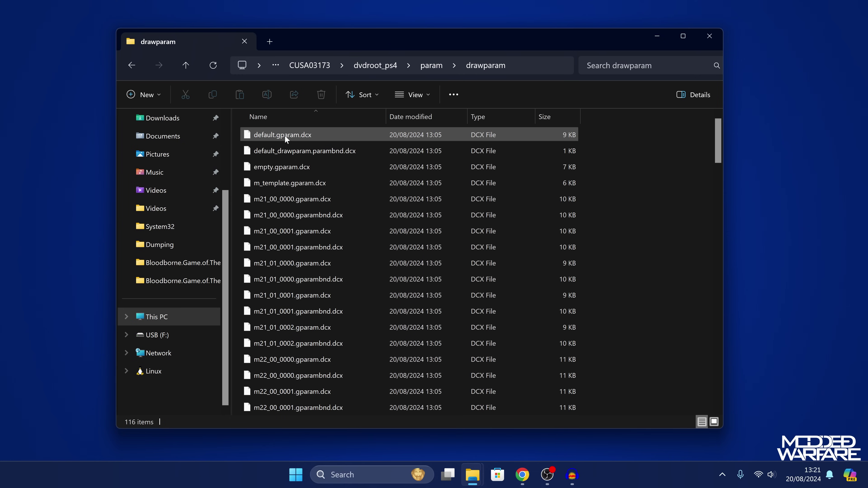
# Step: Delete everything in drawparam except default.gparam.dcx, default_drawparam.parambnd.dcx, empty.gparam.dcx and m_template.gparam.dcx, then close File Explorer
pyautogui.moveTo(607, 114); pyautogui.dragTo(426, 184)
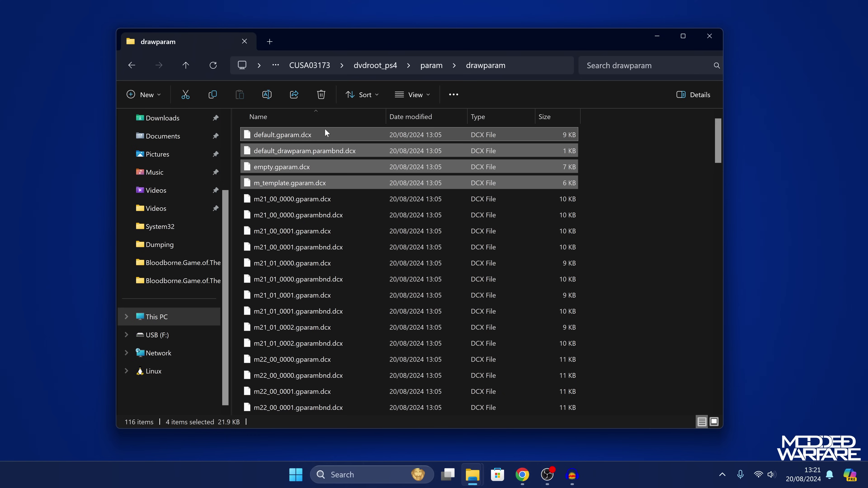
pyautogui.moveTo(643, 199); pyautogui.dragTo(471, 419)
pyautogui.scroll(15, 490, 350)
pyautogui.scroll(10, 491, 350)
pyautogui.press('Delete')
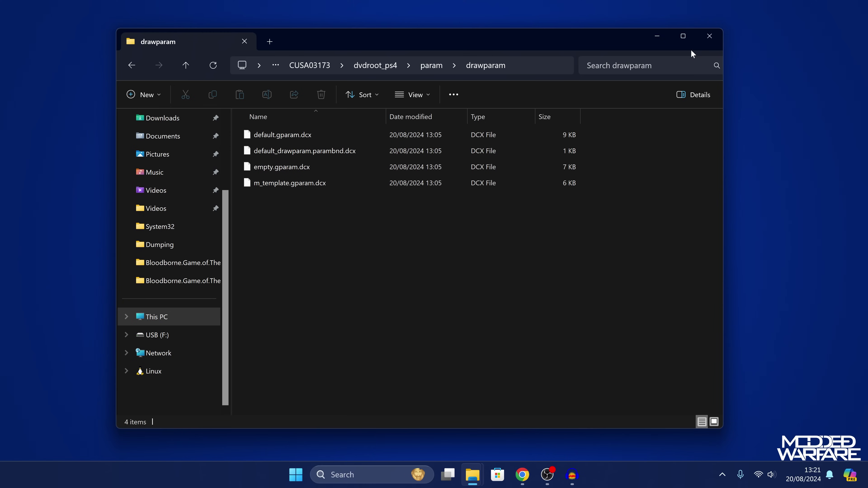
pyautogui.hotkey('ctrl', 'a')
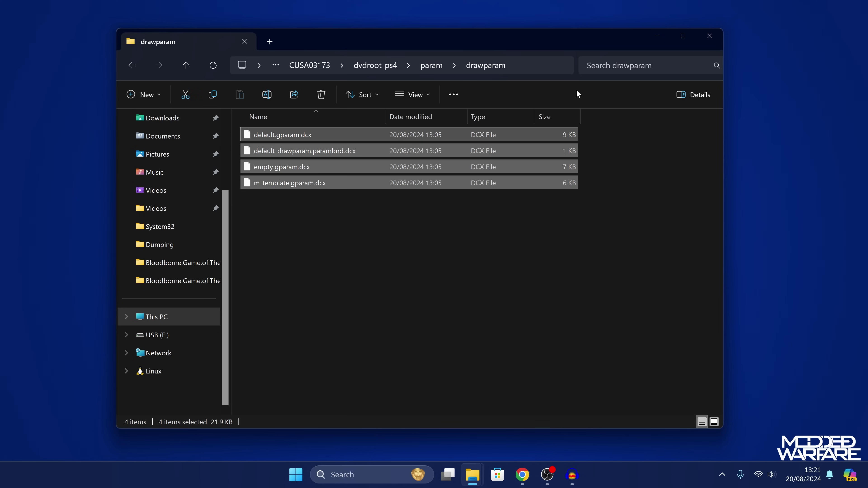
pyautogui.click(710, 36)
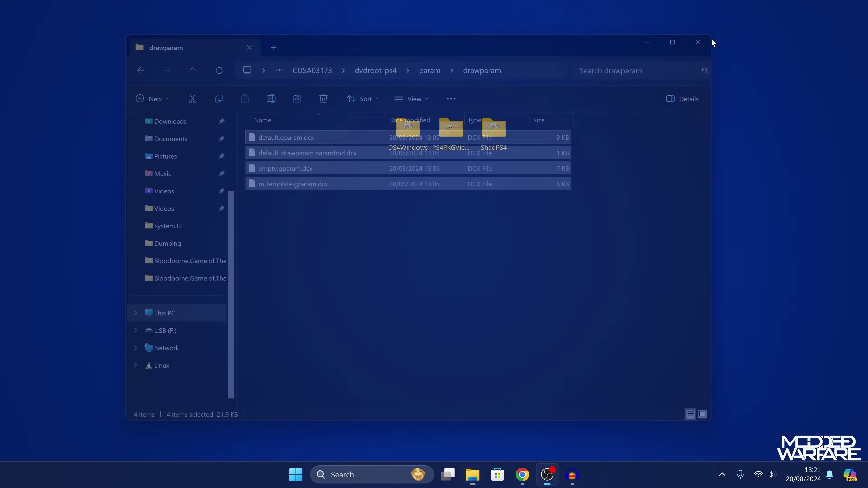
# Step: Launch shadPS4.exe from the ShadPS4 desktop folder, enable fullscreen in its general settings and save
pyautogui.doubleClick(489, 145)
pyautogui.doubleClick(278, 343)
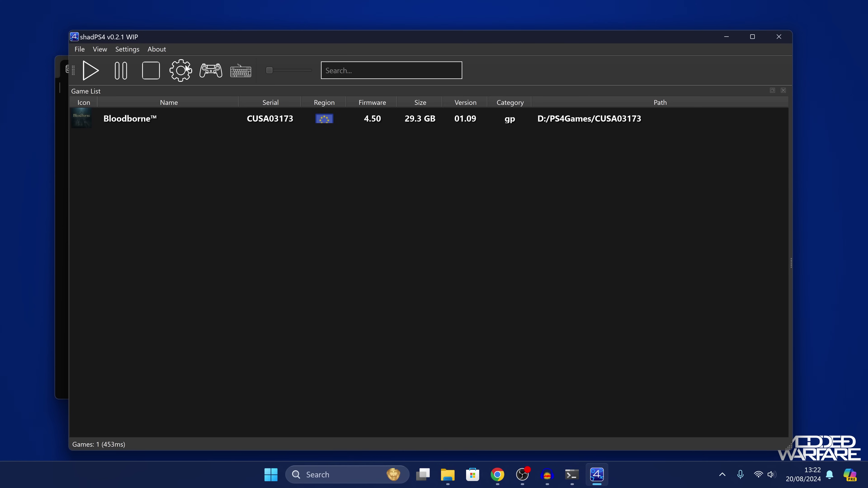
pyautogui.click(190, 69)
pyautogui.click(397, 161)
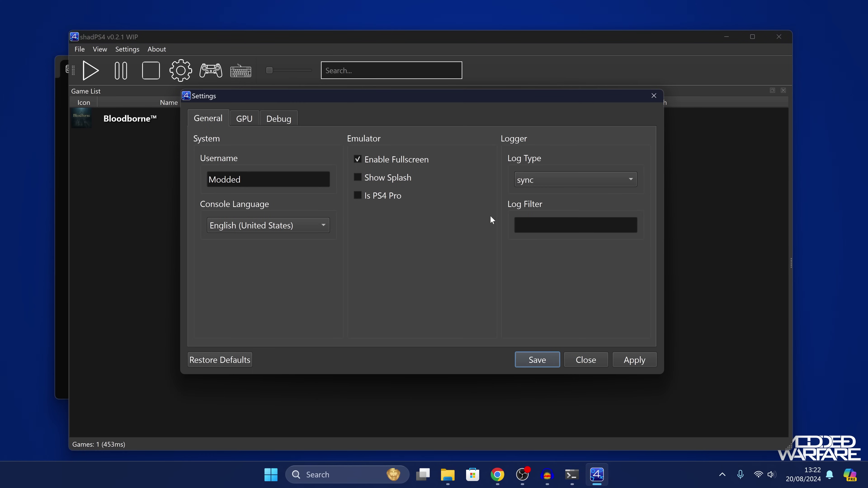
pyautogui.click(636, 365)
pyautogui.click(537, 361)
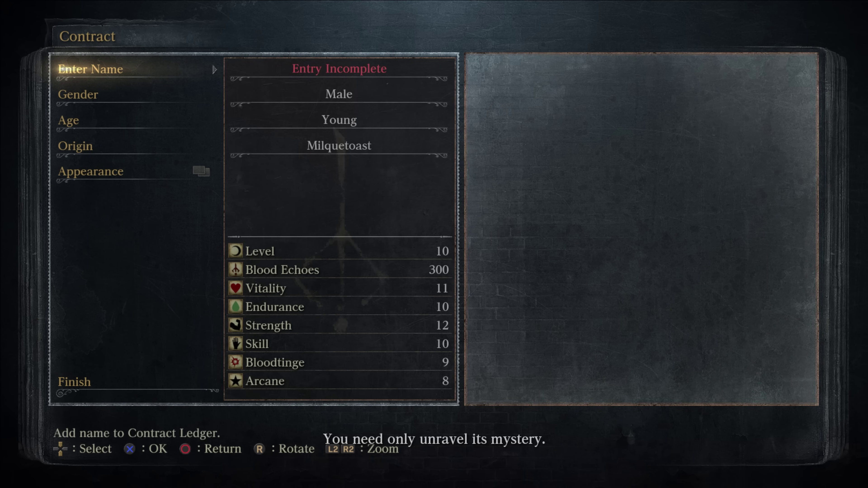
# Step: Enter shadPS4 as the character name in the Bloodborne contract and finish the contract with the other entries left at their defaults
pyautogui.press('Return')
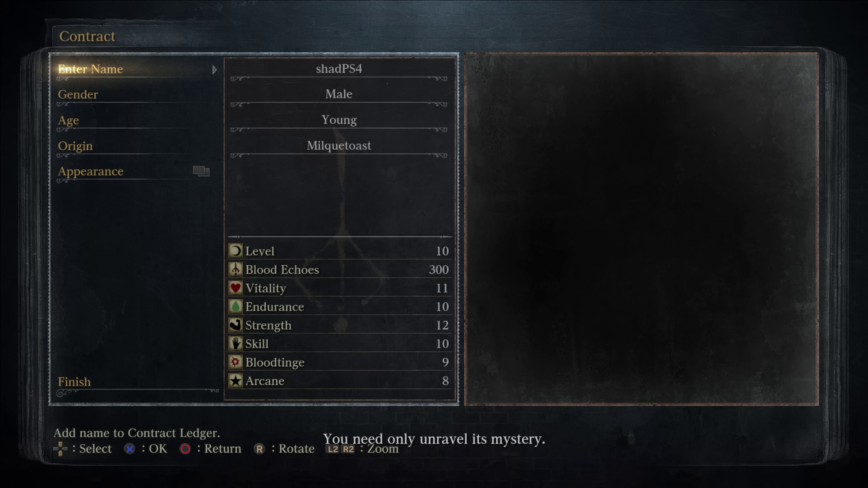
pyautogui.press('Down')
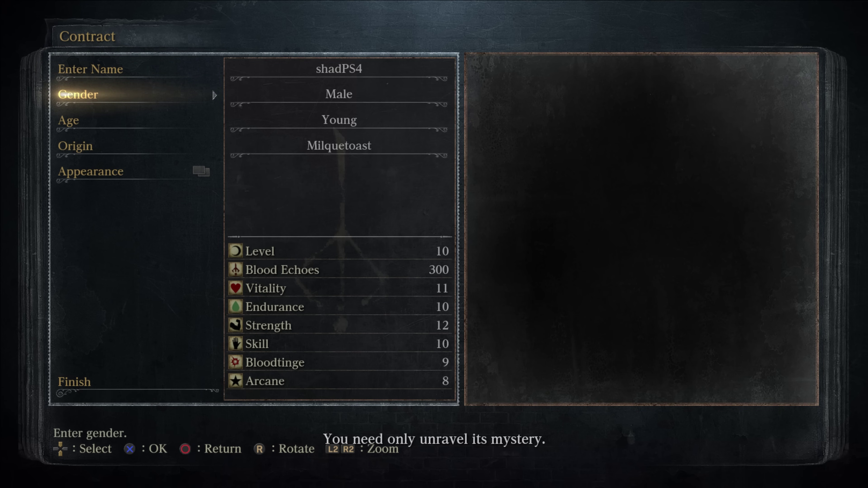
pyautogui.press('Down')
pyautogui.press('Up')
pyautogui.press('Down')
pyautogui.press('Down')
pyautogui.press('Down')
pyautogui.press('Down')
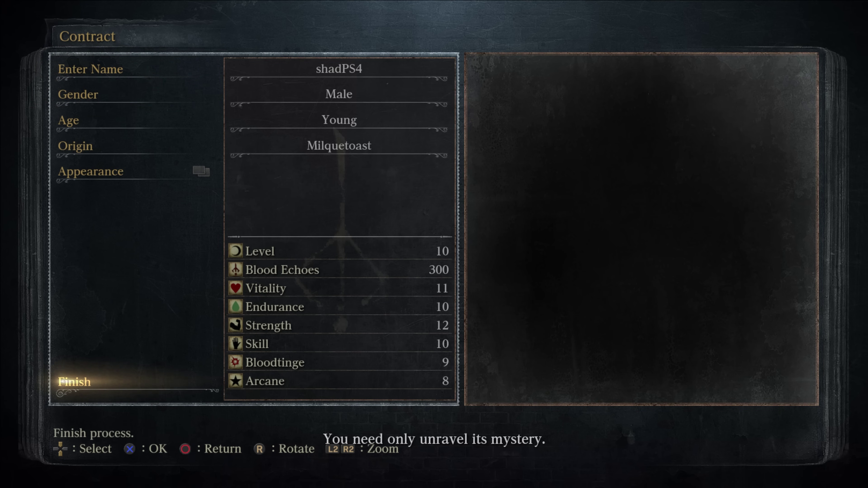
pyautogui.press('Return')
pyautogui.press('Left')
pyautogui.press('Return')
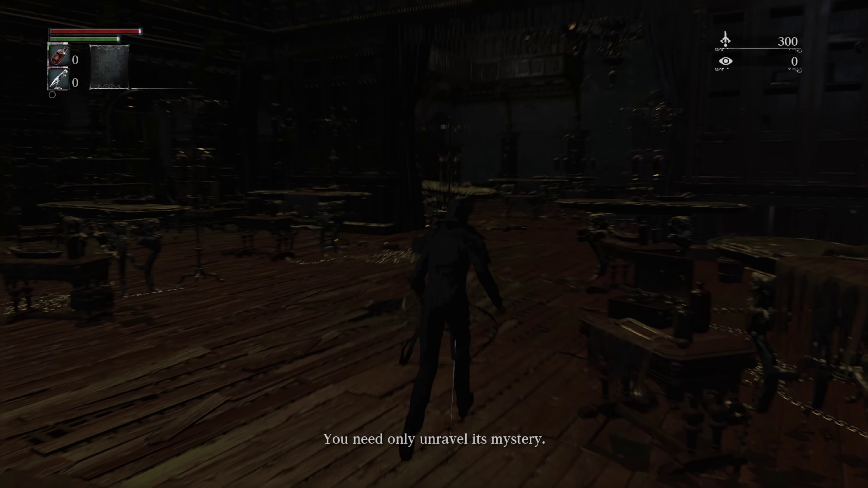
# Step: Leave the running Bloodborne game and close the shadPS4 console window
pyautogui.press('Escape')
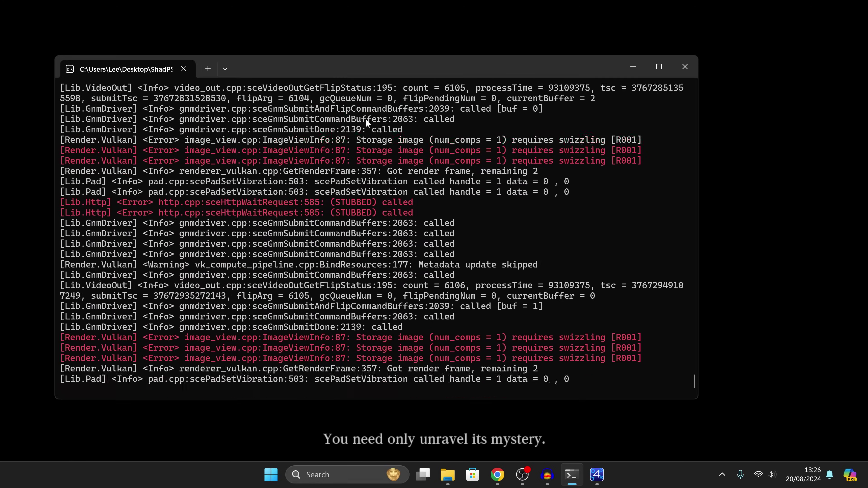
pyautogui.click(685, 68)
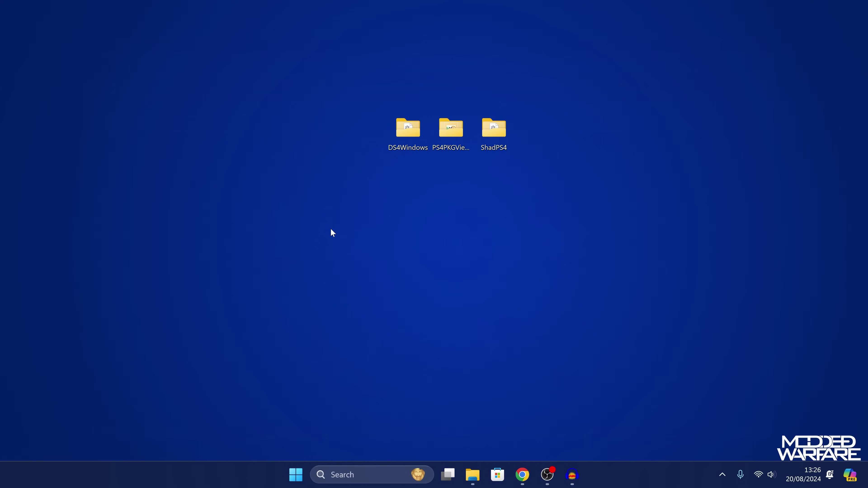
# Step: Switch to Chrome and read the description of the Yharnam Unfiltered and no FXAA mod on Nexus Mods
pyautogui.hotkey('alt', 'Tab')
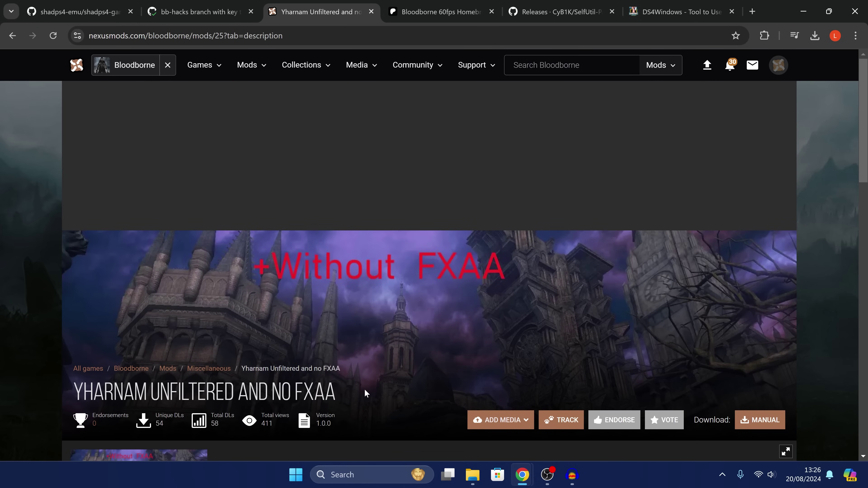
pyautogui.scroll(-15, 365, 394)
pyautogui.scroll(3, 362, 392)
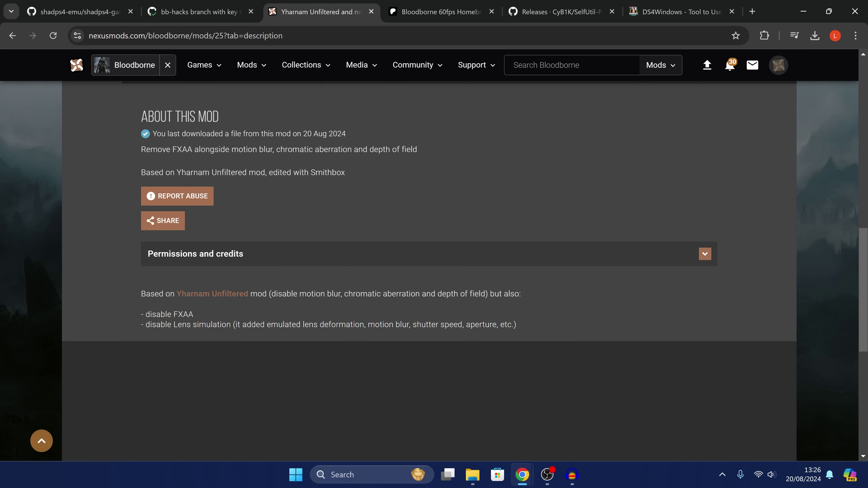
pyautogui.scroll(15, 599, 299)
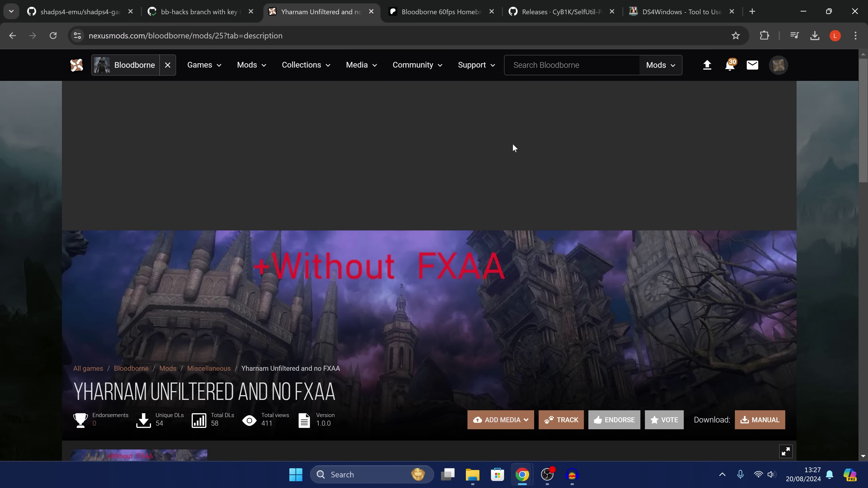
# Step: Highlight the 60fpspatch.zip link in the Patreon post and examine the Selfutil-Patched-v1.2 release assets on GitHub
pyautogui.click(454, 13)
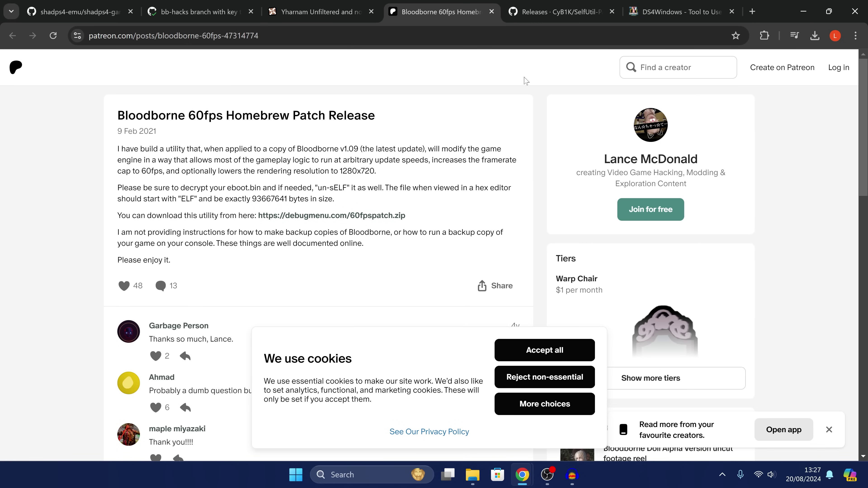
pyautogui.moveTo(422, 216); pyautogui.dragTo(250, 218)
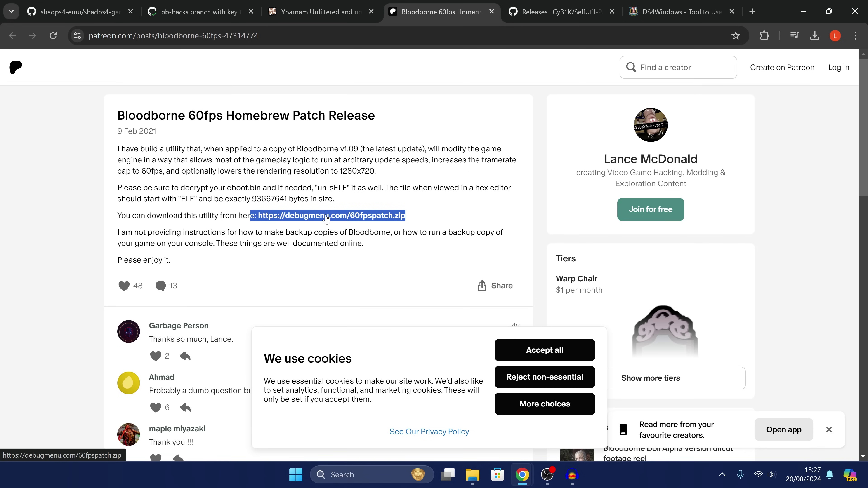
pyautogui.click(560, 11)
pyautogui.scroll(-2, 355, 320)
pyautogui.moveTo(238, 155); pyautogui.dragTo(407, 156)
pyautogui.click(161, 254)
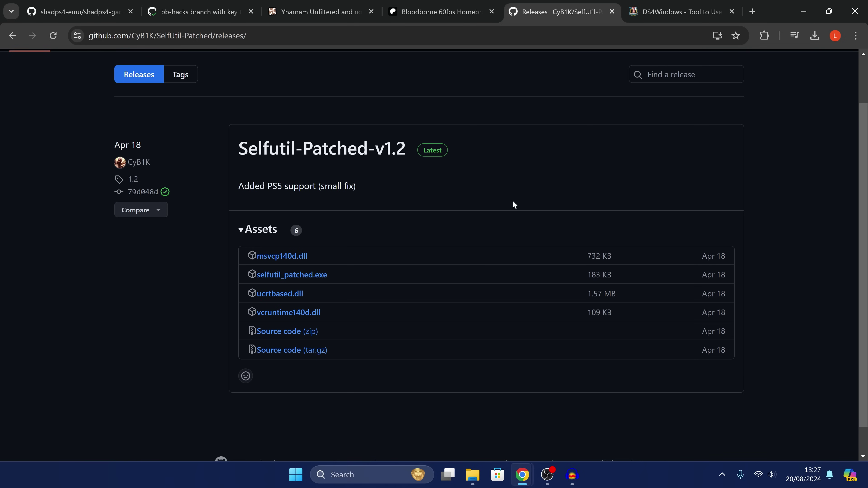
pyautogui.scroll(2, 511, 203)
pyautogui.click(451, 16)
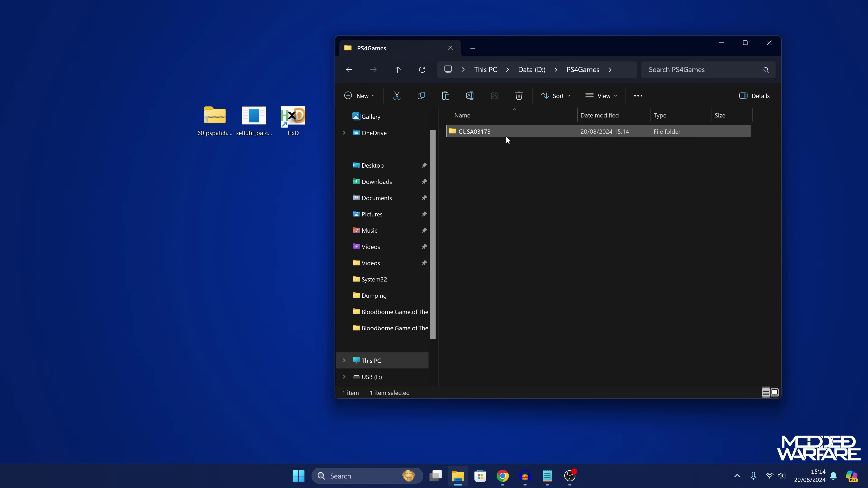
# Step: Open the CUSA03173 game folder and convert its eboot.bin to an ELF file with the selfutil_patched tool on the desktop
pyautogui.doubleClick(501, 134)
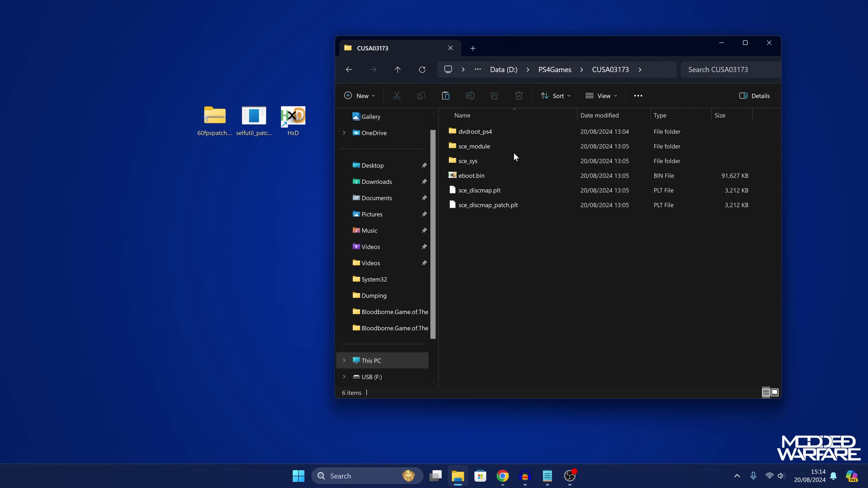
pyautogui.click(481, 178)
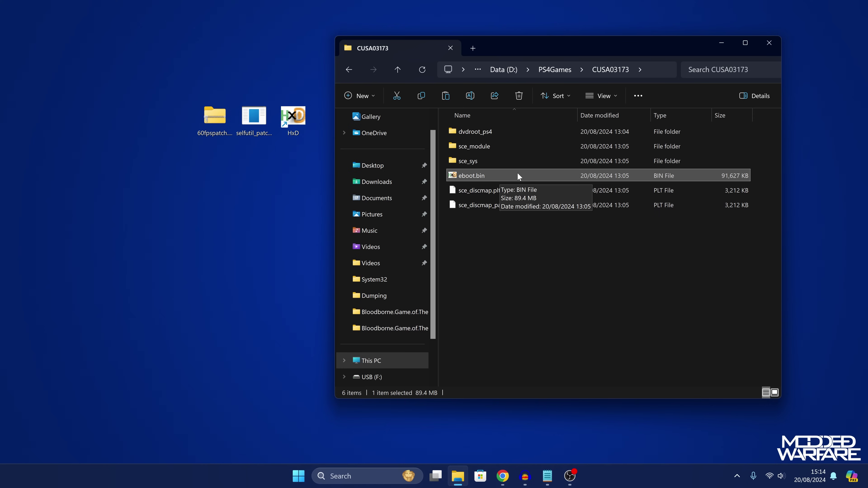
pyautogui.moveTo(518, 173); pyautogui.dragTo(251, 133)
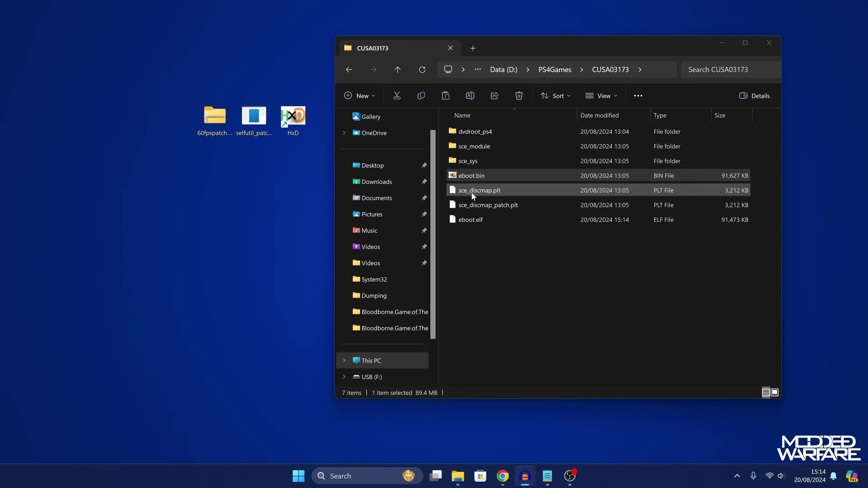
pyautogui.click(493, 220)
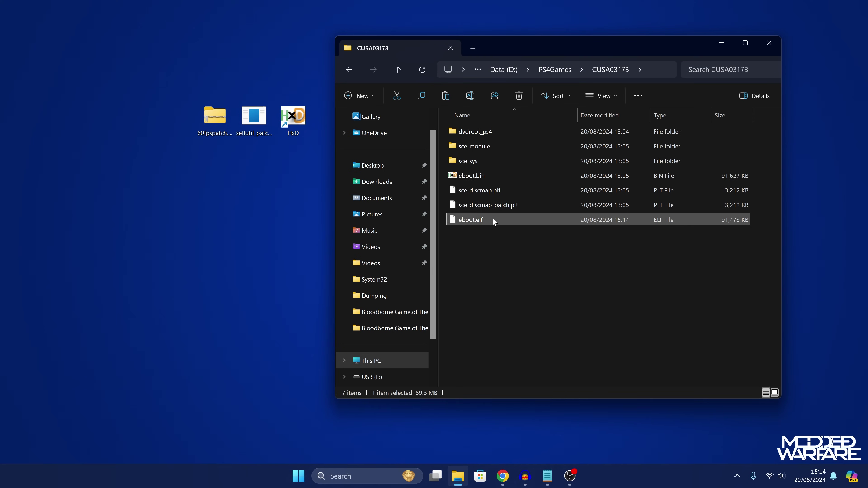
# Step: Rename the original eboot.bin in the CUSA03173 folder as eboot_orig.bin
pyautogui.rightClick(498, 178)
pyautogui.click(542, 379)
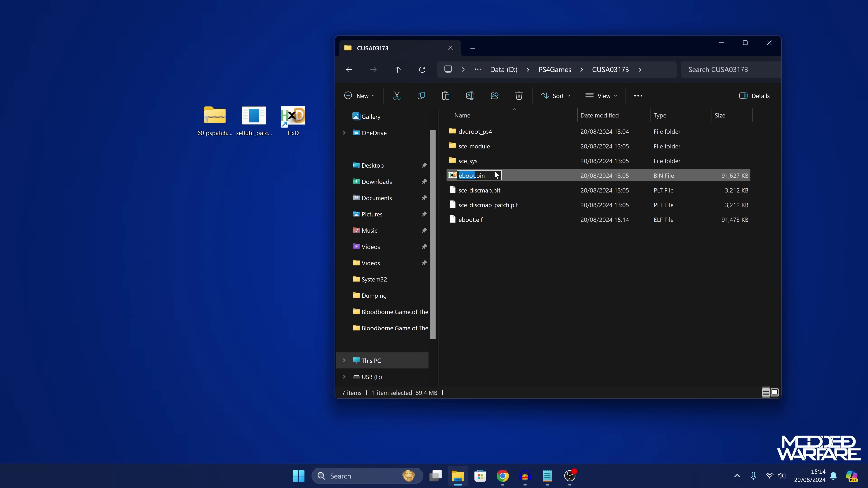
pyautogui.press('End')
pyautogui.press('Left')
pyautogui.press('Left')
pyautogui.press('Left')
pyautogui.press('Left')
pyautogui.write('_orig')
pyautogui.press('Return')
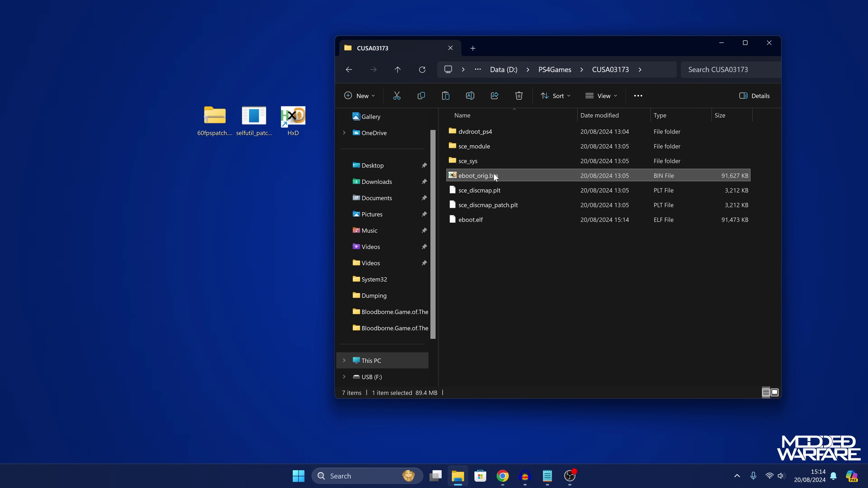
# Step: Rename eboot.elf as eboot.bin and accept the file extension change
pyautogui.rightClick(497, 219)
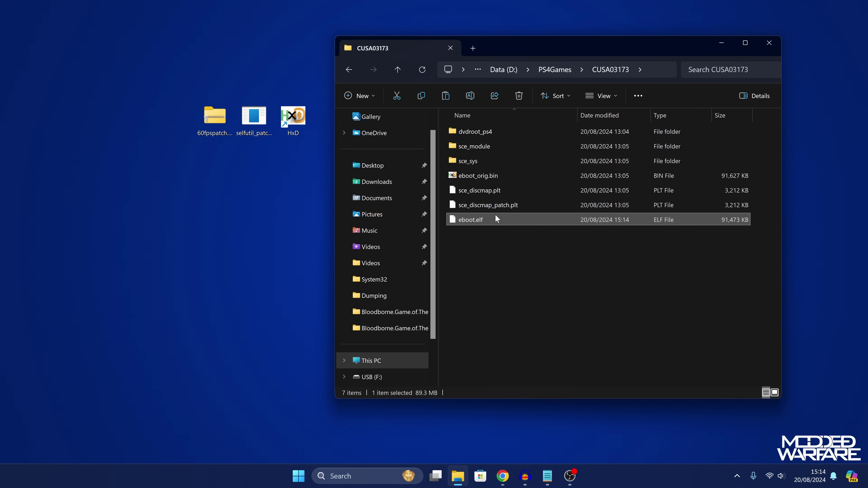
pyautogui.click(485, 221)
pyautogui.rightClick(512, 220)
pyautogui.click(544, 407)
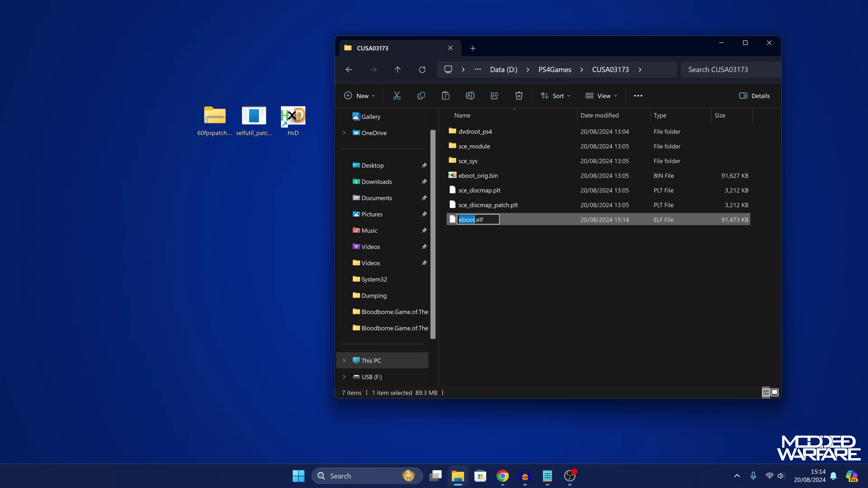
pyautogui.click(483, 219)
pyautogui.write('bin')
pyautogui.press('Return')
pyautogui.press('Return')
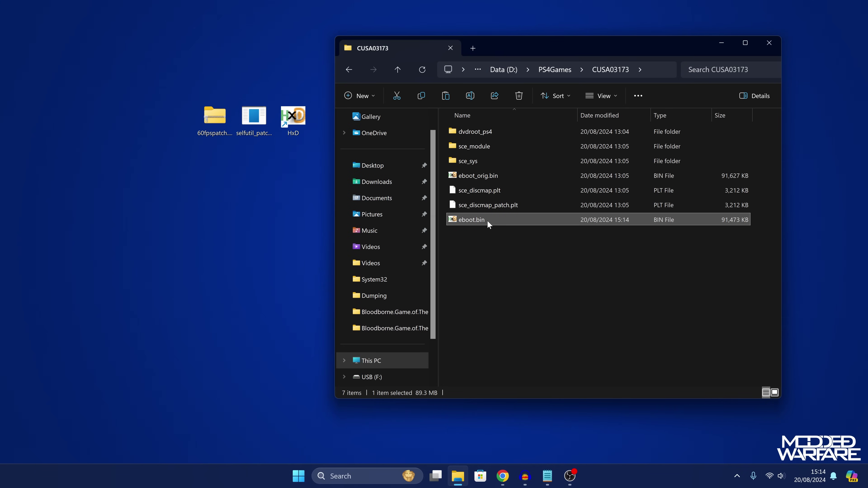
# Step: Extract 1080p.exe from the 60fpspatch archive to the desktop and place it beside the archive
pyautogui.click(219, 115)
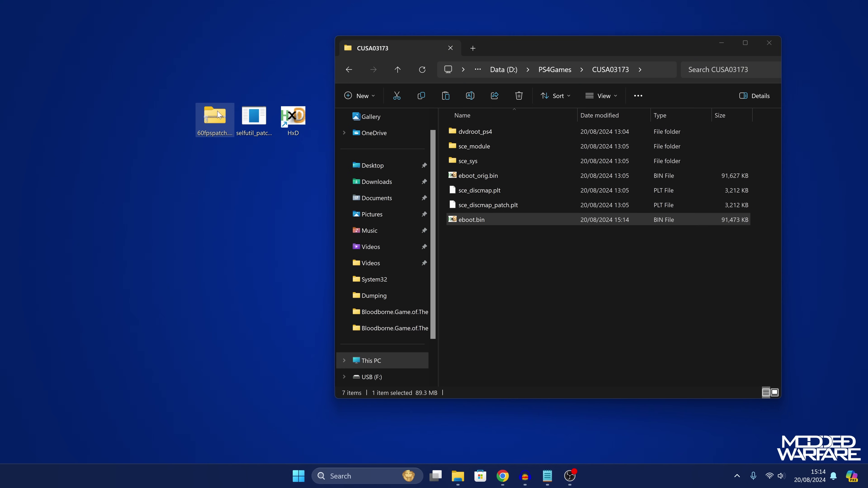
pyautogui.doubleClick(219, 115)
pyautogui.moveTo(386, 159); pyautogui.dragTo(164, 155)
pyautogui.click(838, 60)
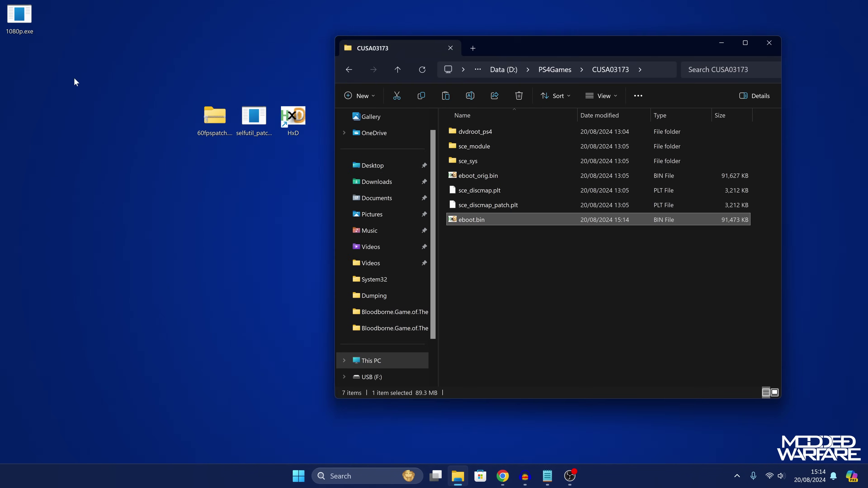
pyautogui.moveTo(20, 15); pyautogui.dragTo(175, 122)
# Step: Patch the new eboot.bin with 1080p.exe, allowing it past SmartScreen, and delete 1080p.exe and the 60fpspatch archive from the desktop
pyautogui.moveTo(503, 225); pyautogui.dragTo(162, 124)
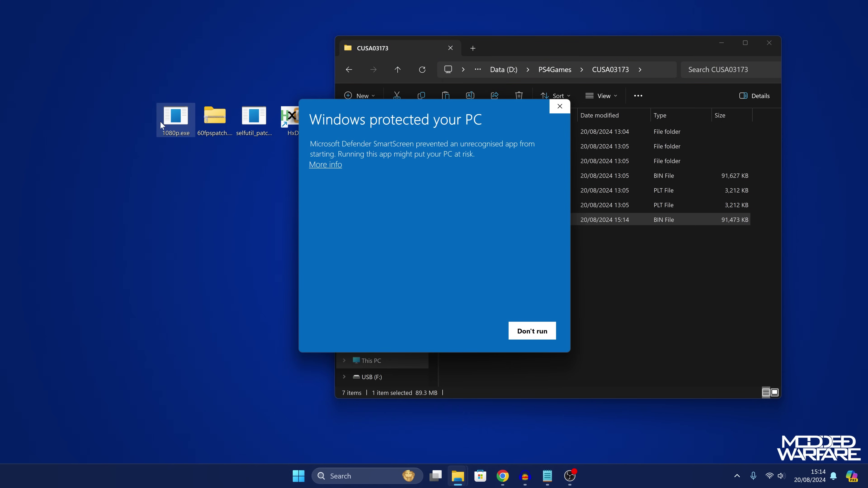
pyautogui.click(336, 166)
pyautogui.click(498, 334)
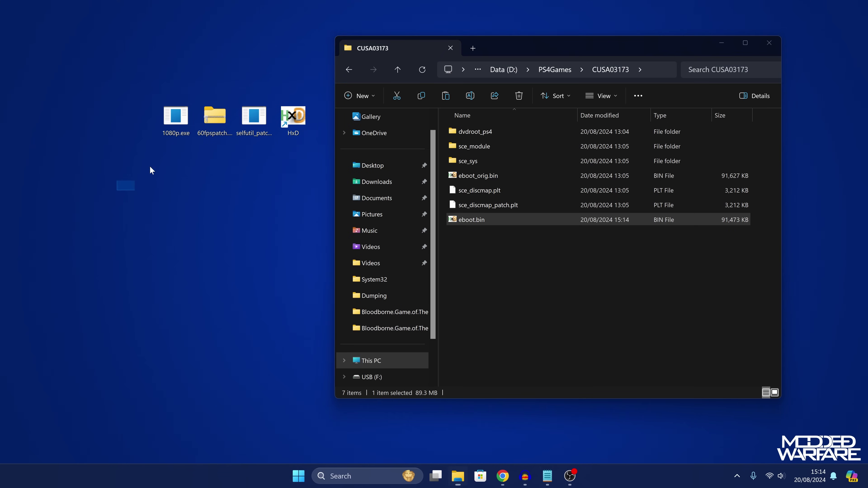
pyautogui.moveTo(120, 187); pyautogui.dragTo(211, 79)
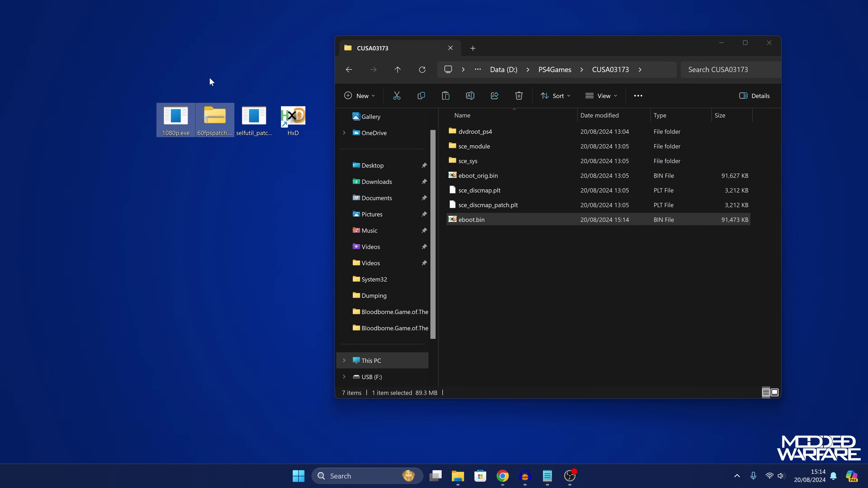
pyautogui.press('Delete')
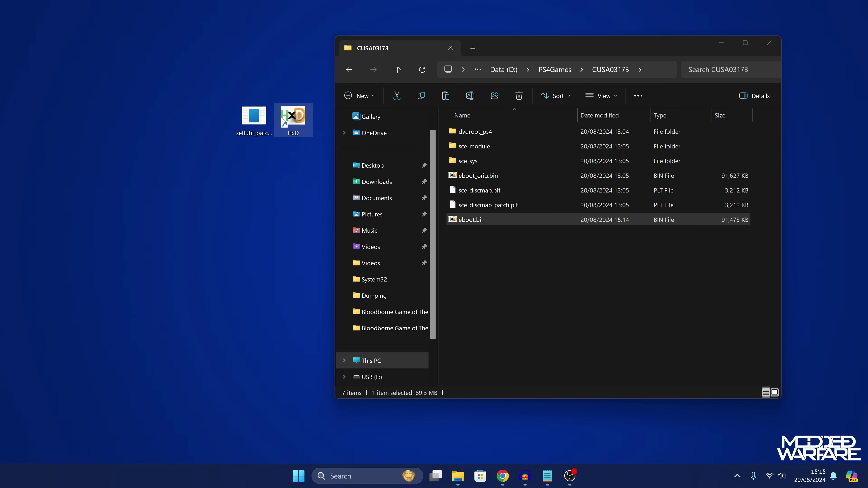
# Step: Launch HxD and load the patched eboot.bin from the CUSA03173 folder into it
pyautogui.doubleClick(294, 116)
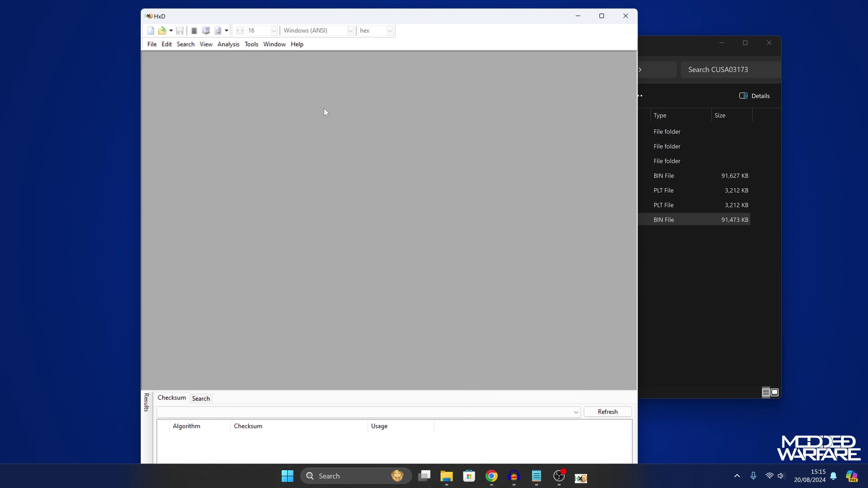
pyautogui.click(675, 305)
pyautogui.moveTo(513, 223); pyautogui.dragTo(268, 203)
pyautogui.click(723, 41)
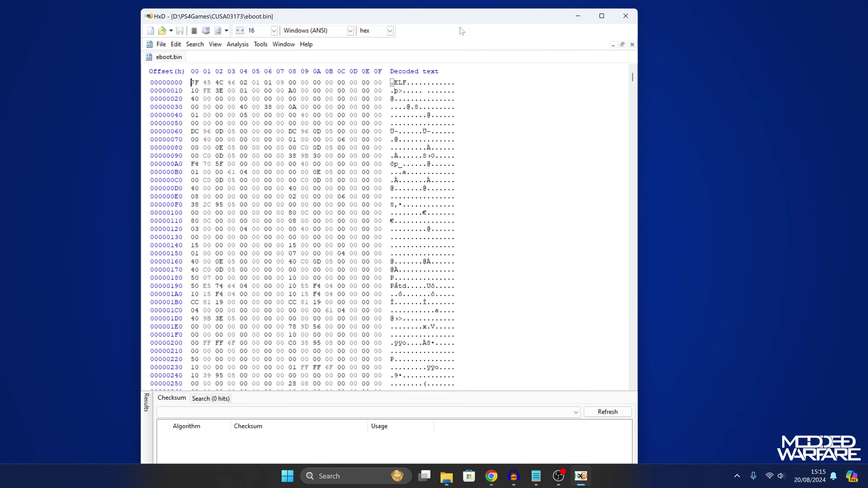
pyautogui.moveTo(457, 24); pyautogui.dragTo(500, 23)
# Step: Copy the original motion blur value 74164180BEB0 from the Notepad notes and find it as hex values in eboot.bin
pyautogui.hotkey('alt', 'Tab')
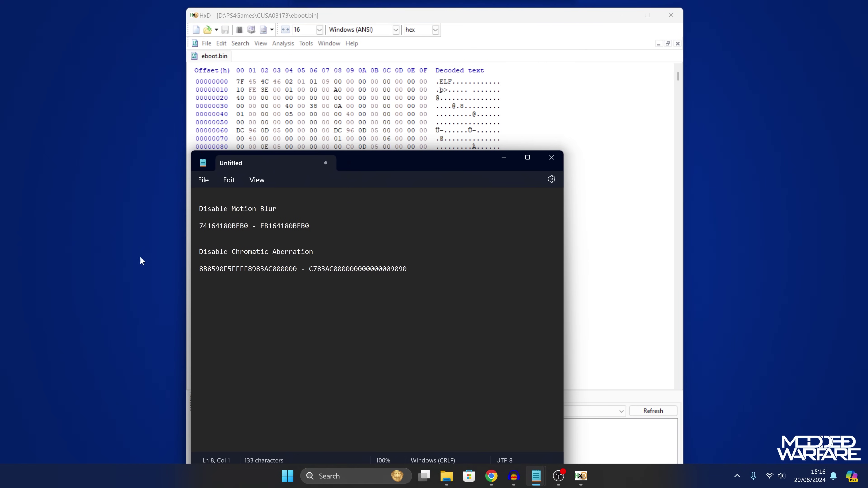
pyautogui.doubleClick(218, 227)
pyautogui.hotkey('ctrl', 'c')
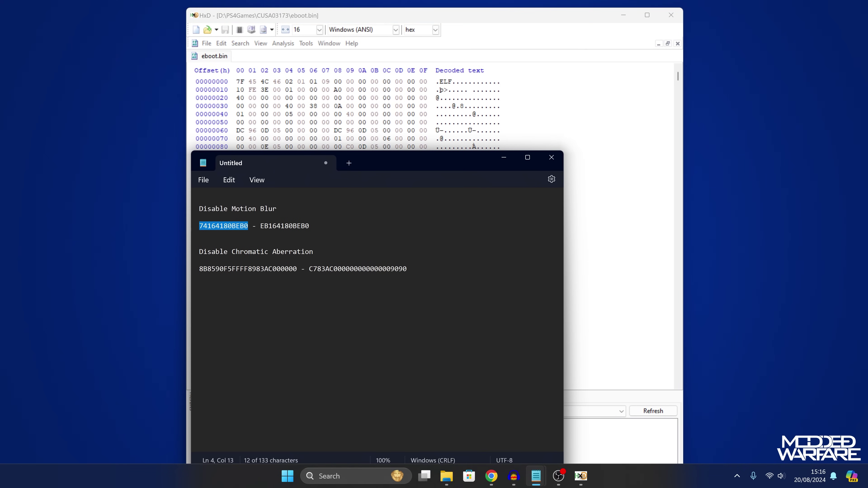
pyautogui.hotkey('alt', 'Tab')
pyautogui.hotkey('ctrl', 'f')
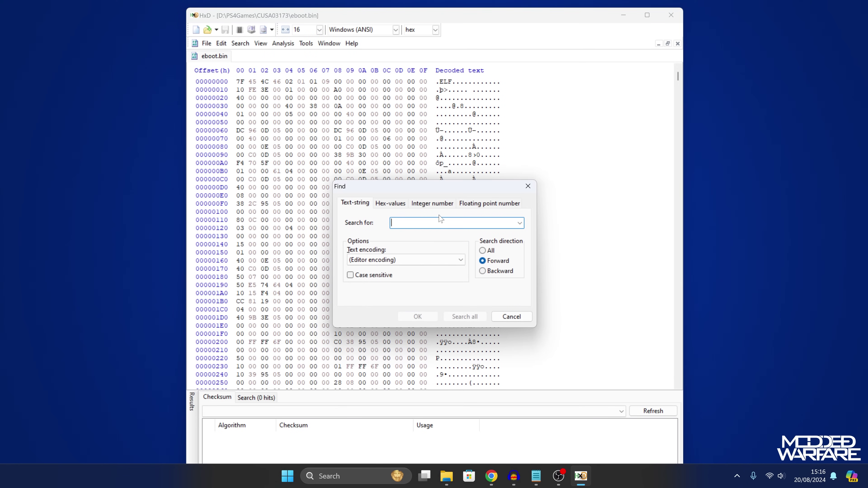
pyautogui.hotkey('ctrl', 'v')
pyautogui.click(381, 205)
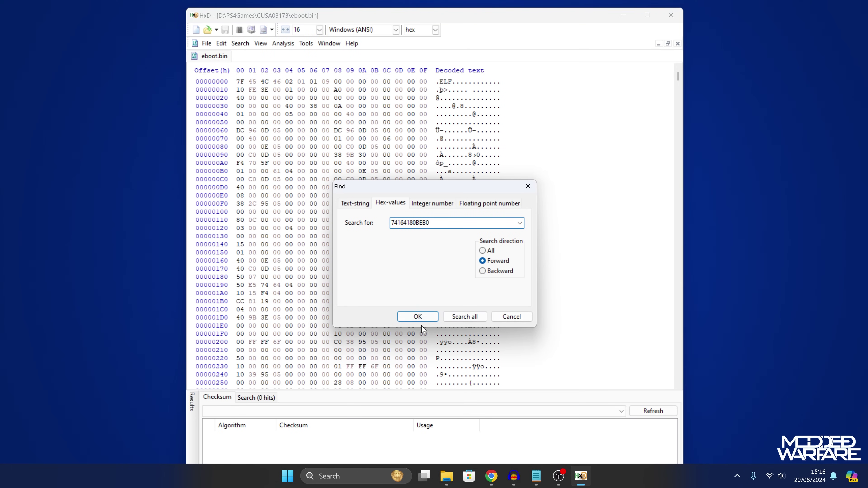
pyautogui.click(418, 318)
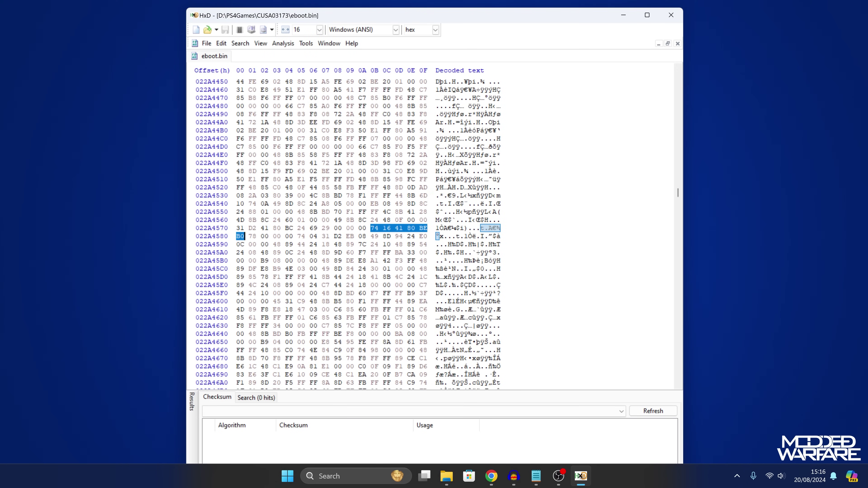
# Step: Copy the replacement value EB164180BEB0 from the notes and overwrite the selected motion blur bytes in HxD with it
pyautogui.hotkey('alt', 'Tab')
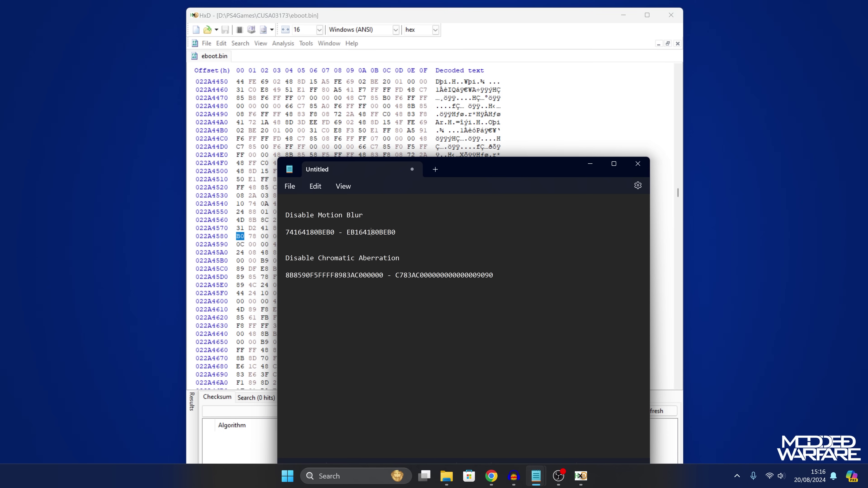
pyautogui.doubleClick(371, 232)
pyautogui.click(590, 164)
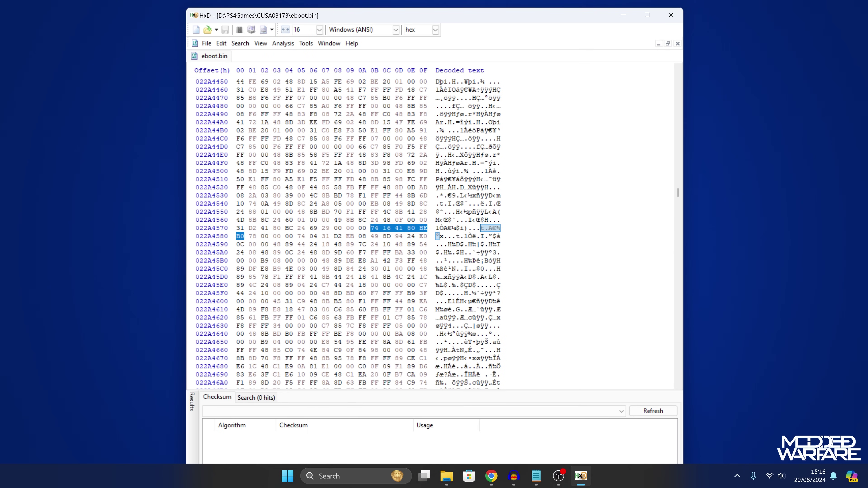
pyautogui.rightClick(376, 228)
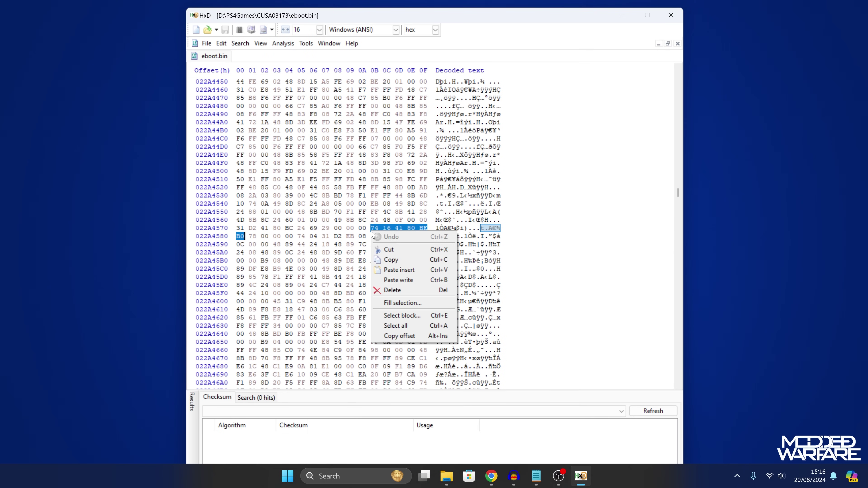
pyautogui.click(414, 277)
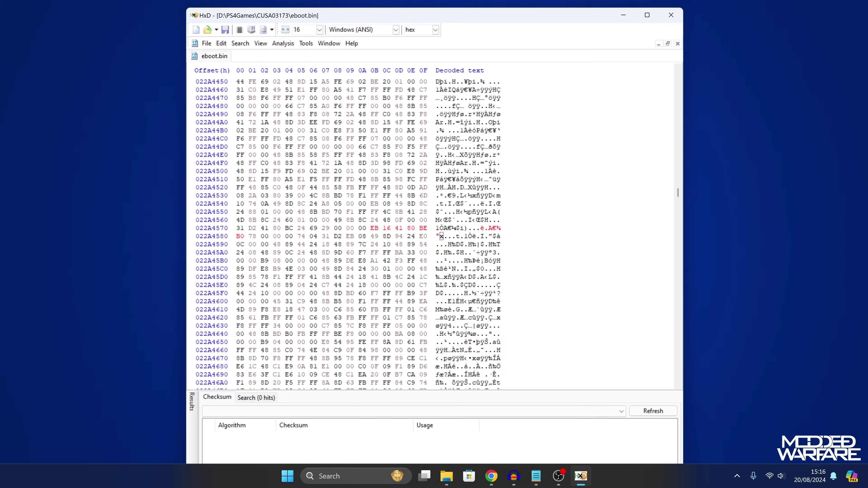
# Step: Copy the original chromatic aberration value 8B8590F5FFFF8983AC000000 from the notes and search forward for it as hex values in eboot.bin
pyautogui.moveTo(536, 476)
pyautogui.click(502, 426)
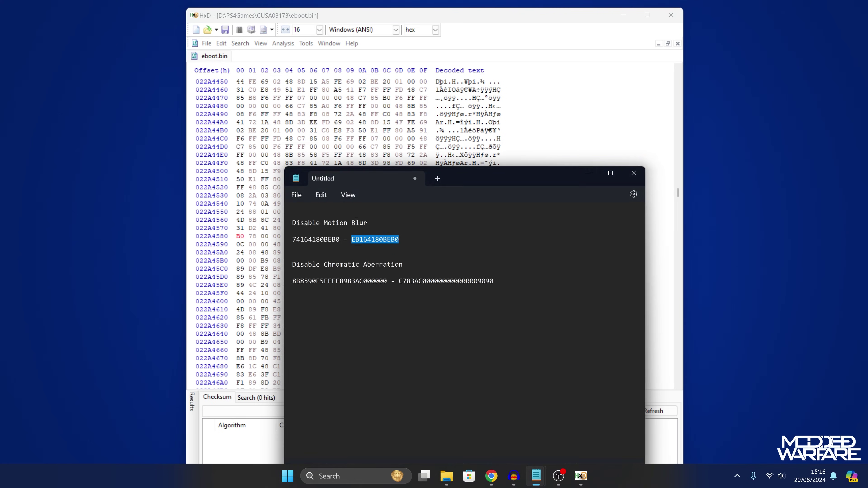
pyautogui.doubleClick(350, 275)
pyautogui.hotkey('ctrl', 'c')
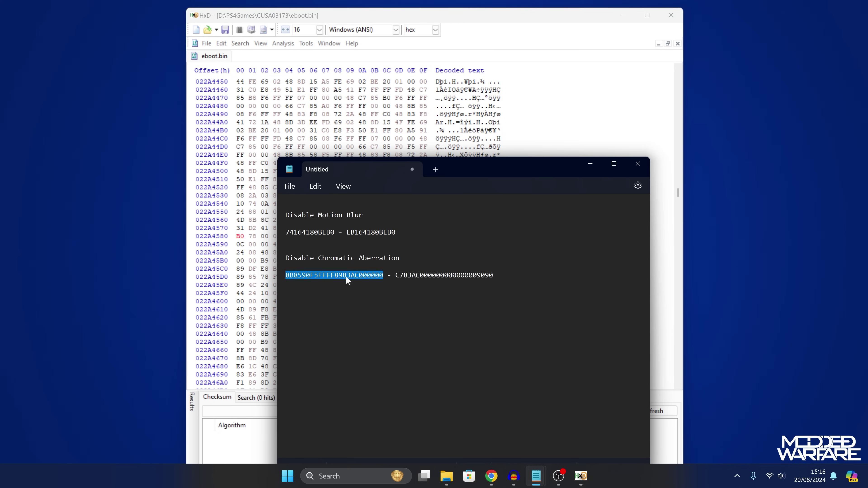
pyautogui.click(590, 164)
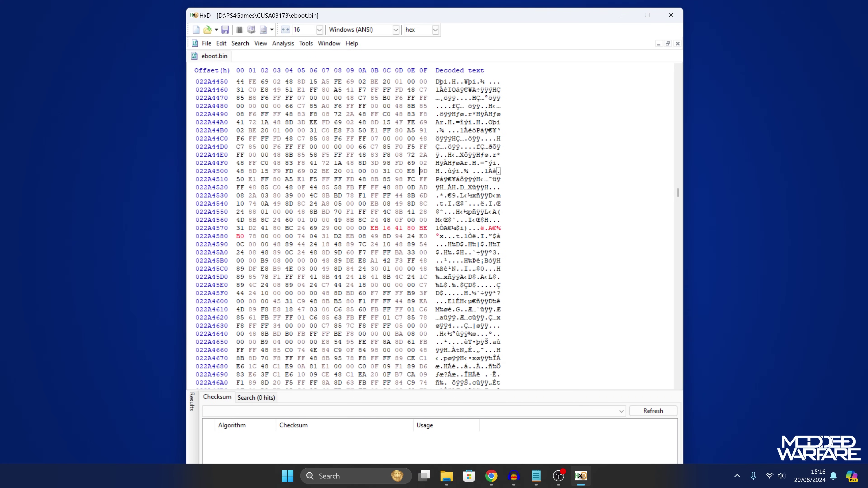
pyautogui.hotkey('ctrl', 'f')
pyautogui.hotkey('ctrl', 'v')
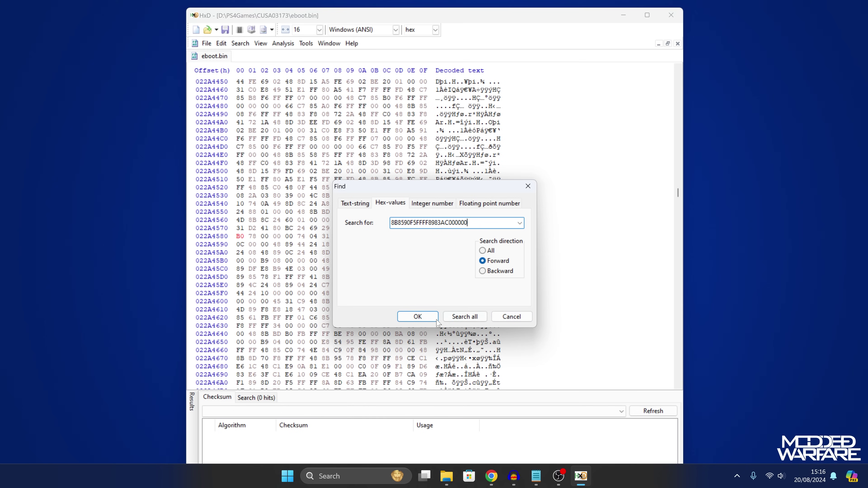
pyautogui.click(418, 317)
pyautogui.click(497, 272)
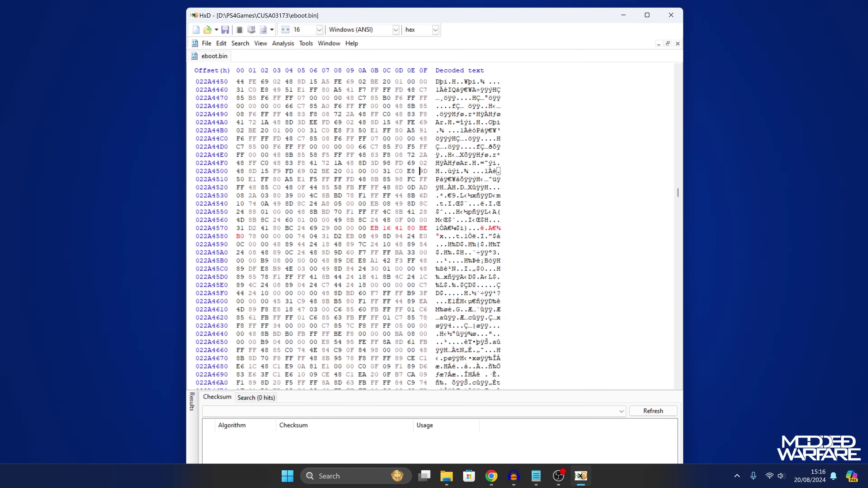
# Step: Return to the start of eboot.bin and repeat the search for the chromatic aberration hex value with the direction set to All
pyautogui.hotkey('ctrl', 'Home')
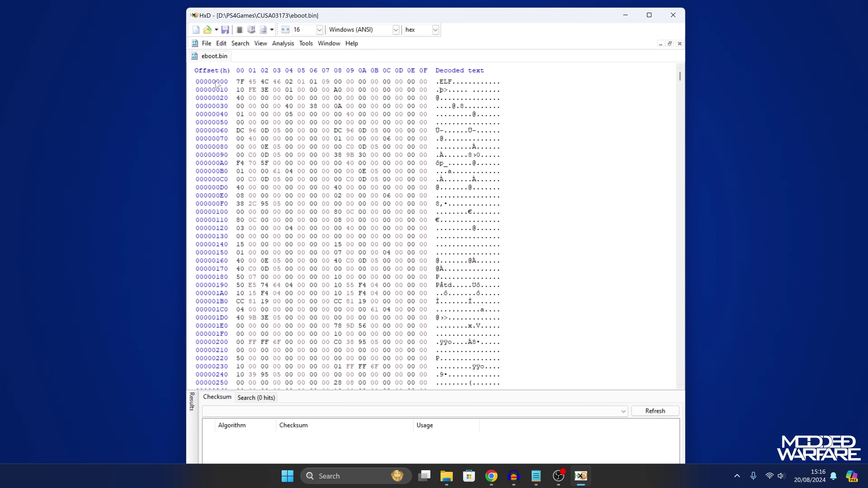
pyautogui.hotkey('ctrl', 'f')
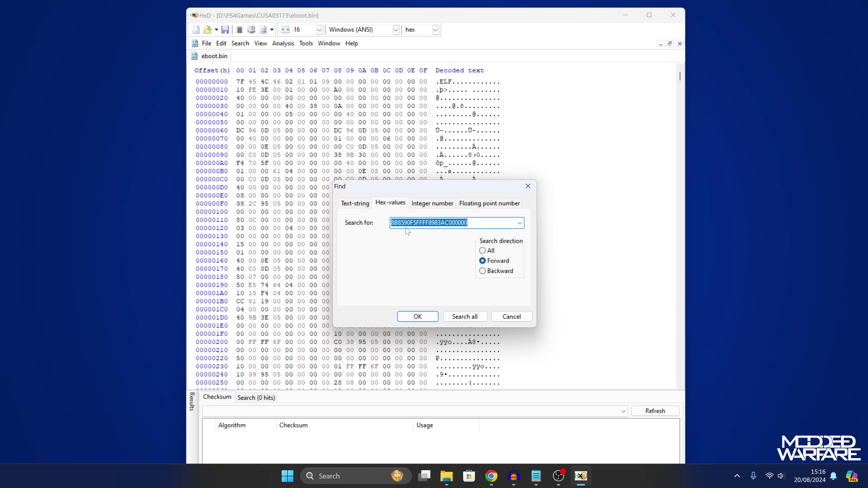
pyautogui.click(484, 253)
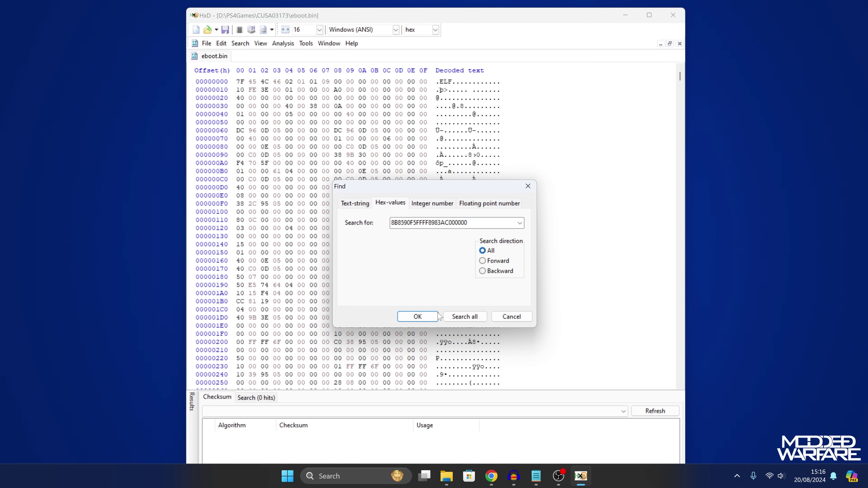
pyautogui.click(422, 317)
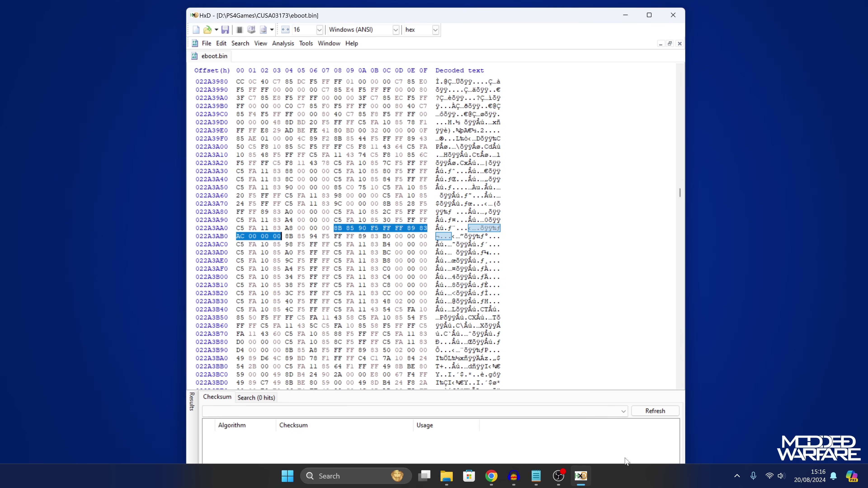
pyautogui.moveTo(547, 478)
pyautogui.click(508, 441)
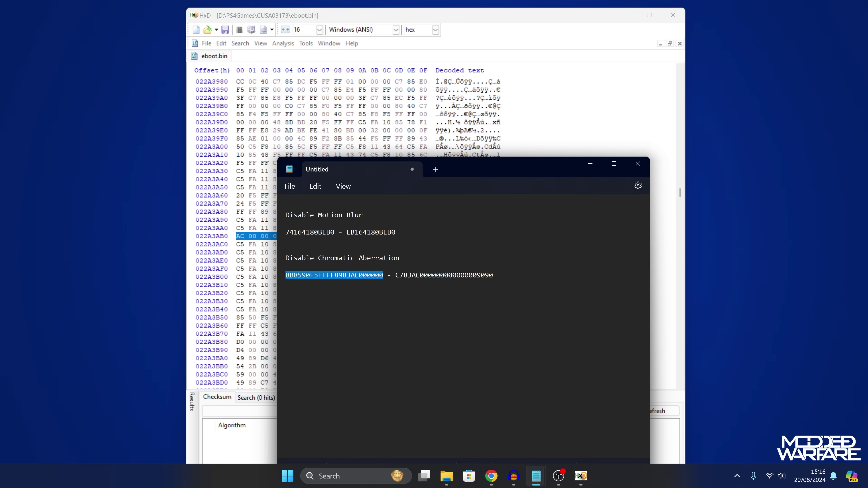
pyautogui.doubleClick(430, 277)
pyautogui.hotkey('ctrl', 'c')
pyautogui.click(590, 164)
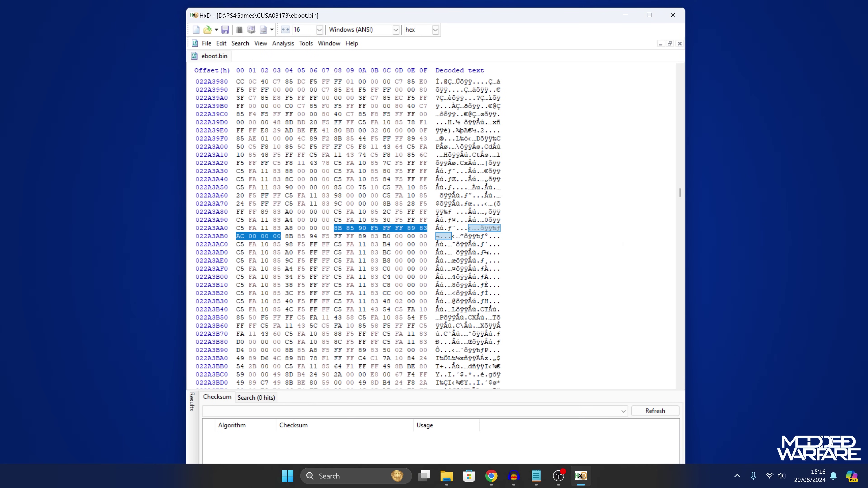
# Step: Overwrite the found chromatic aberration bytes from their first byte with the copied value, then save eboot.bin and close HxD
pyautogui.click(335, 227)
pyautogui.rightClick(335, 228)
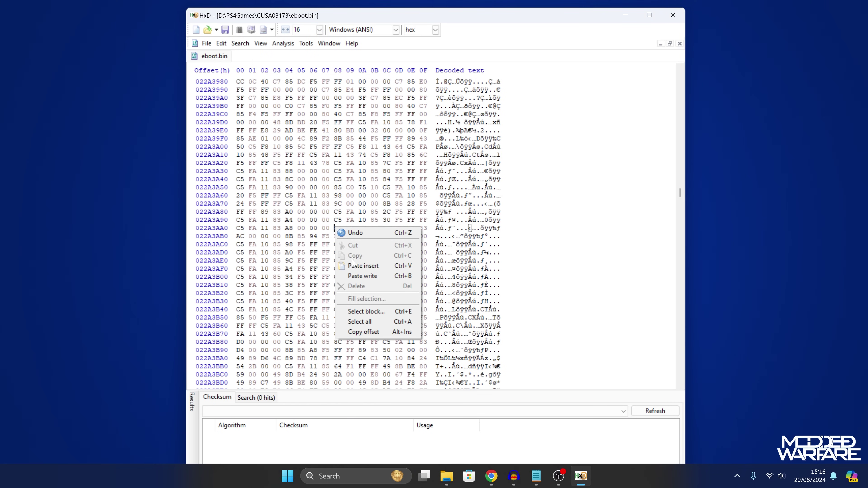
pyautogui.click(357, 275)
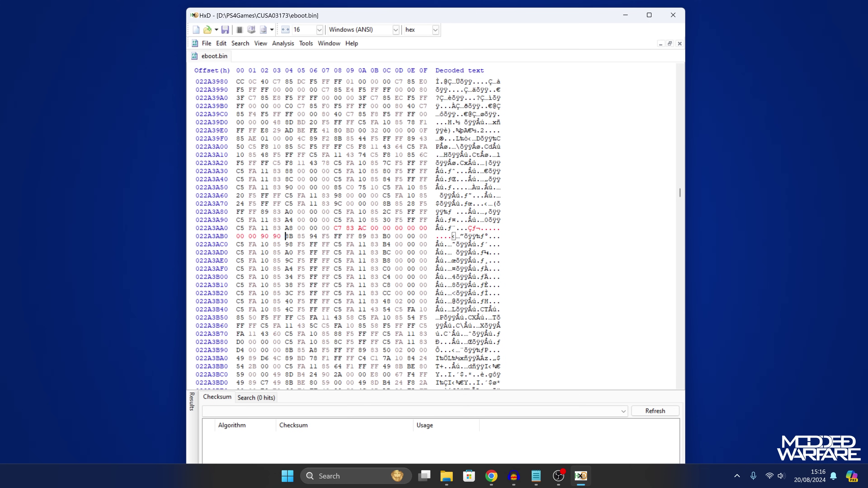
pyautogui.hotkey('ctrl', 's')
pyautogui.click(679, 16)
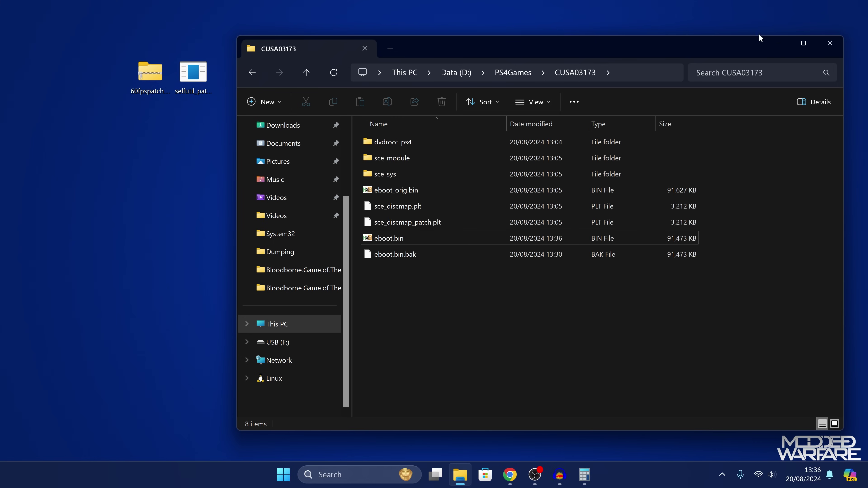
# Step: Launch shadPS4.exe from the ShadPS4 folder, close the folder window and move the emulator window fully into view
pyautogui.click(777, 44)
pyautogui.doubleClick(490, 130)
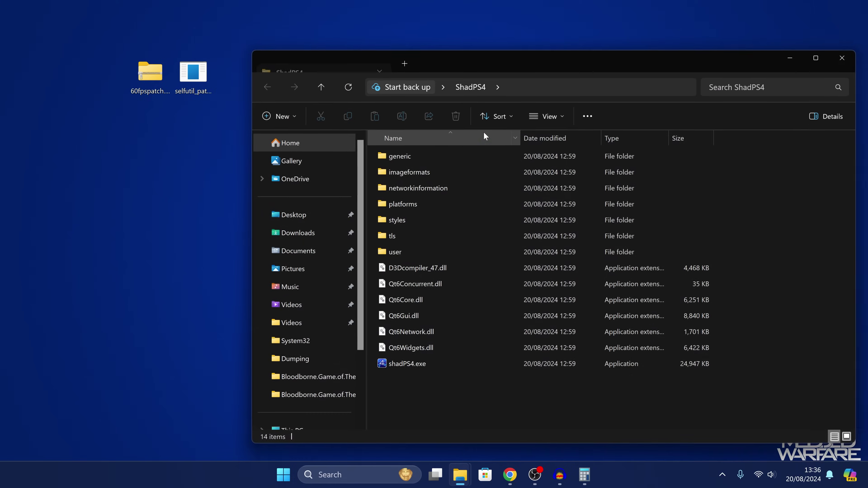
pyautogui.click(419, 365)
pyautogui.doubleClick(418, 364)
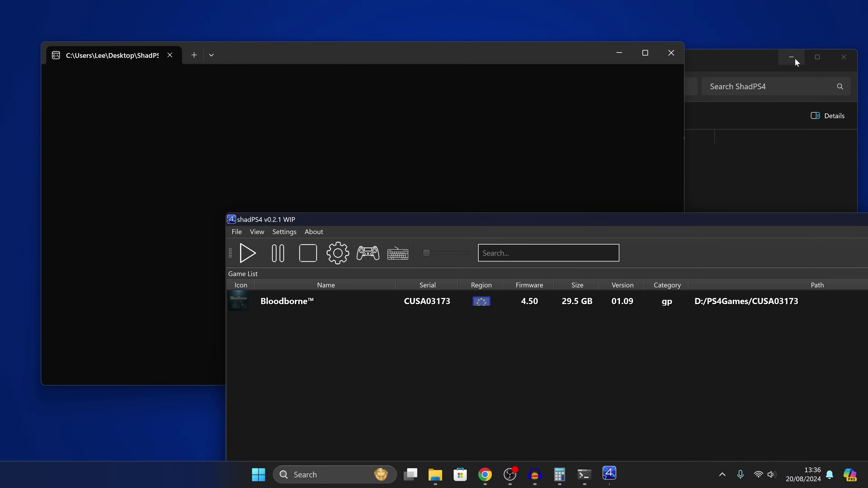
pyautogui.click(844, 57)
pyautogui.moveTo(635, 223); pyautogui.dragTo(467, 35)
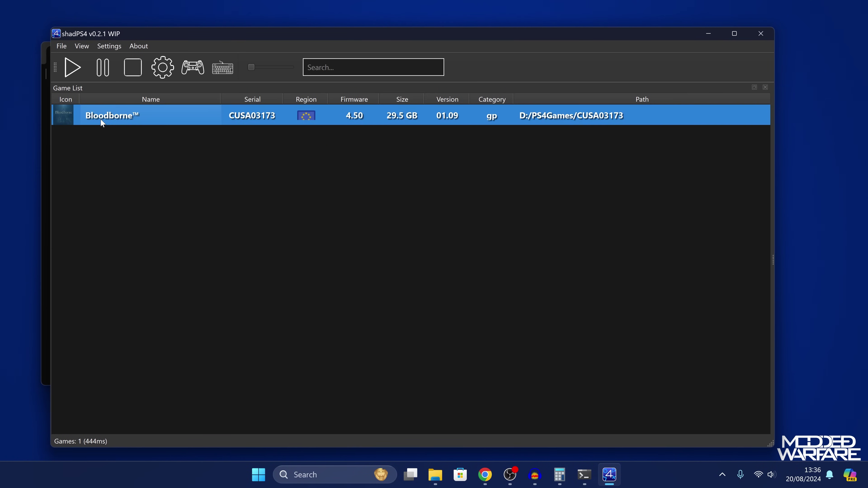